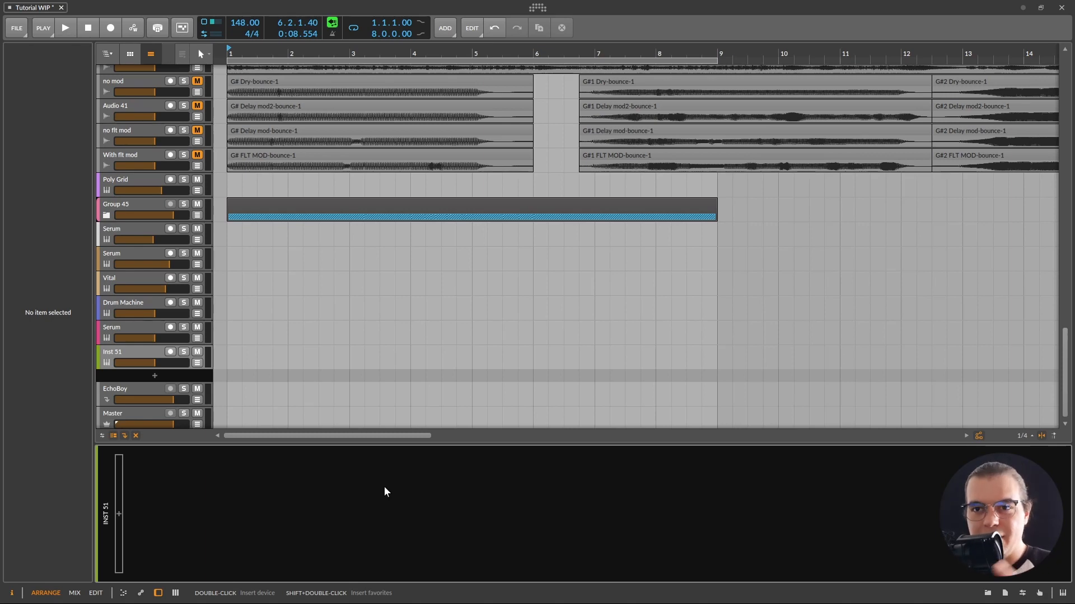
Step: Insert Serum on the empty Inst 51 track, arm and solo the track, and set oscillator A's octave to -1
left_click(119, 513)
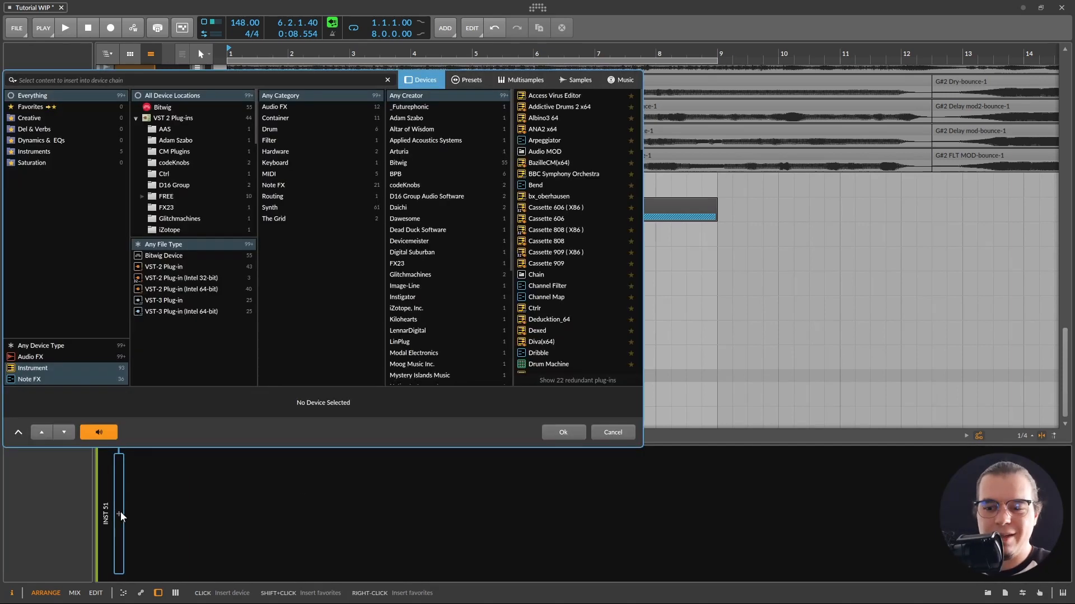
type("serum")
double_click(529, 100)
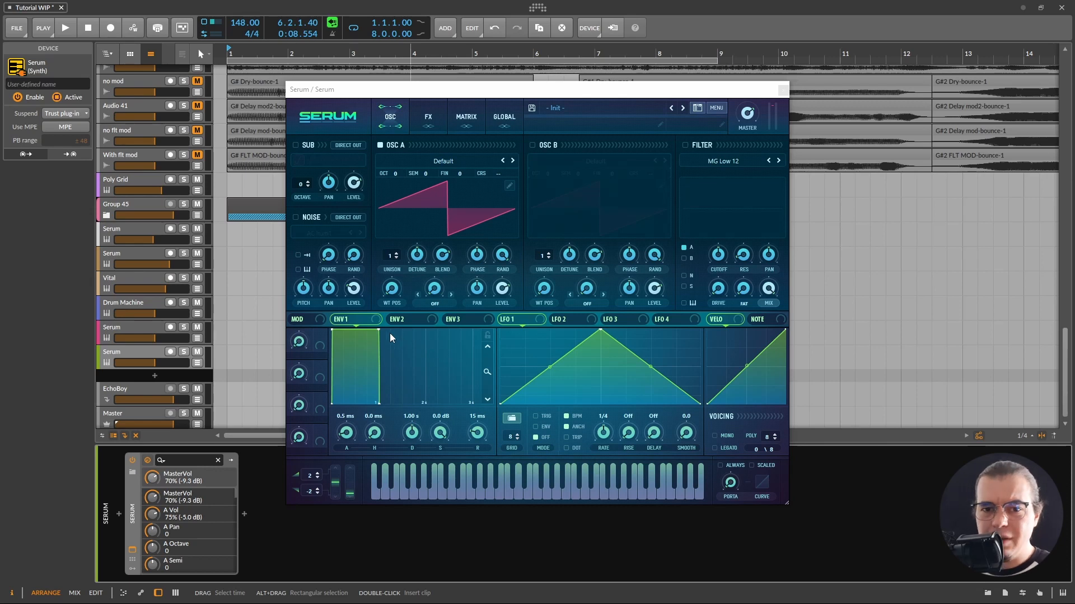
left_click(118, 359)
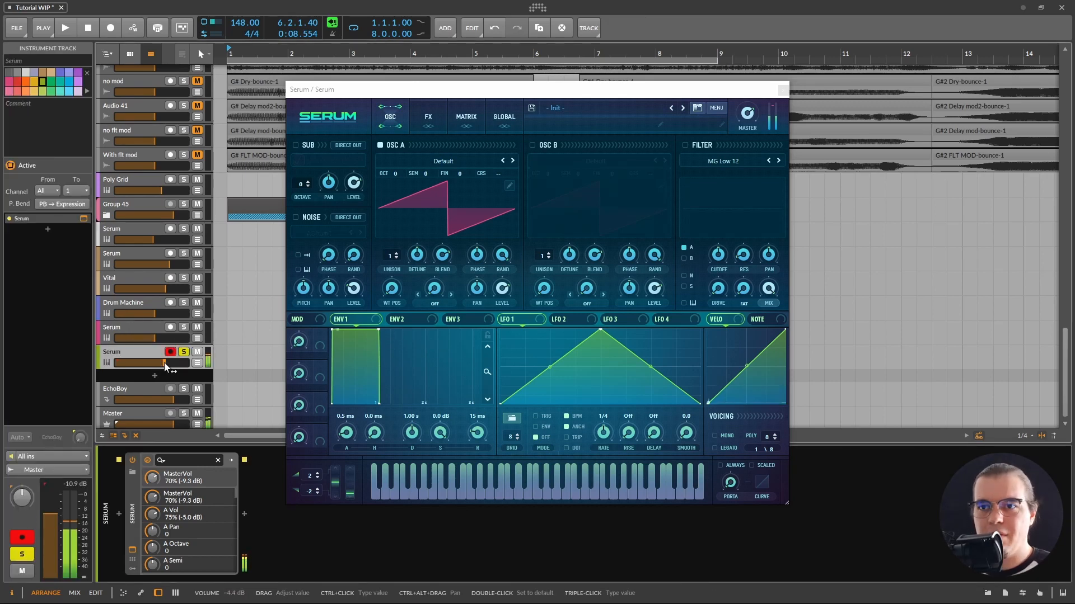
left_click_drag(397, 176, 394, 196)
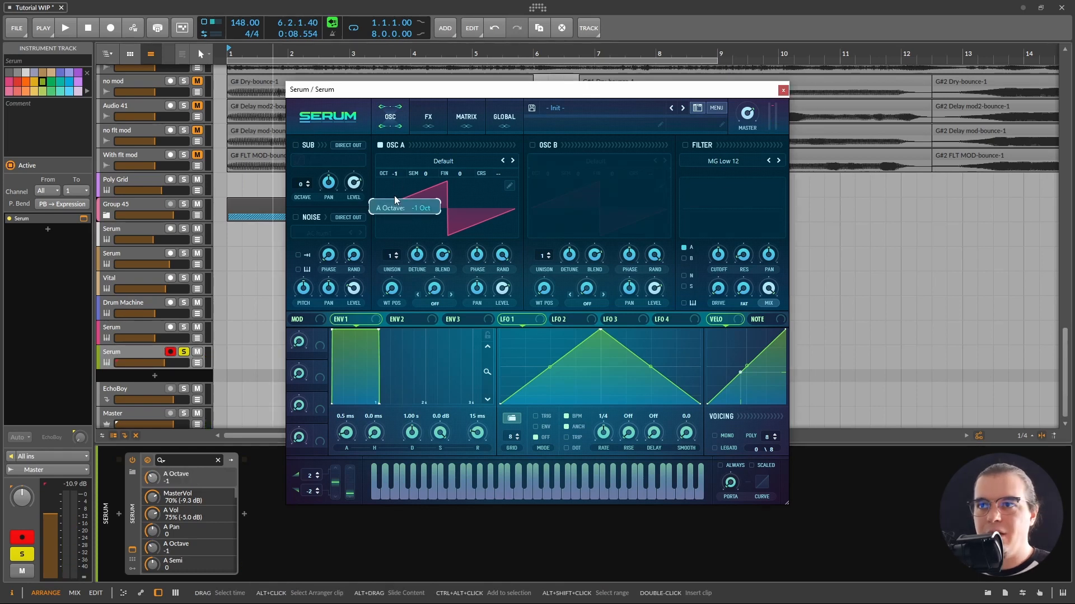
Step: Enable Serum's filter with the Band 24 type, raise its resonance and set its cutoff to about 3905
left_click(684, 145)
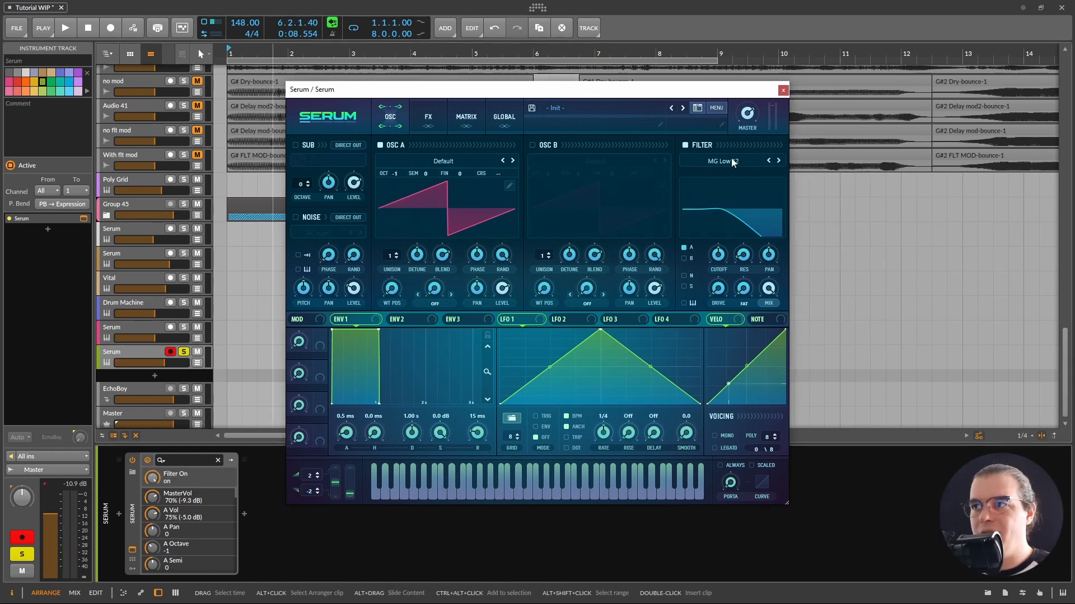
left_click(723, 161)
mouse_move(722, 174)
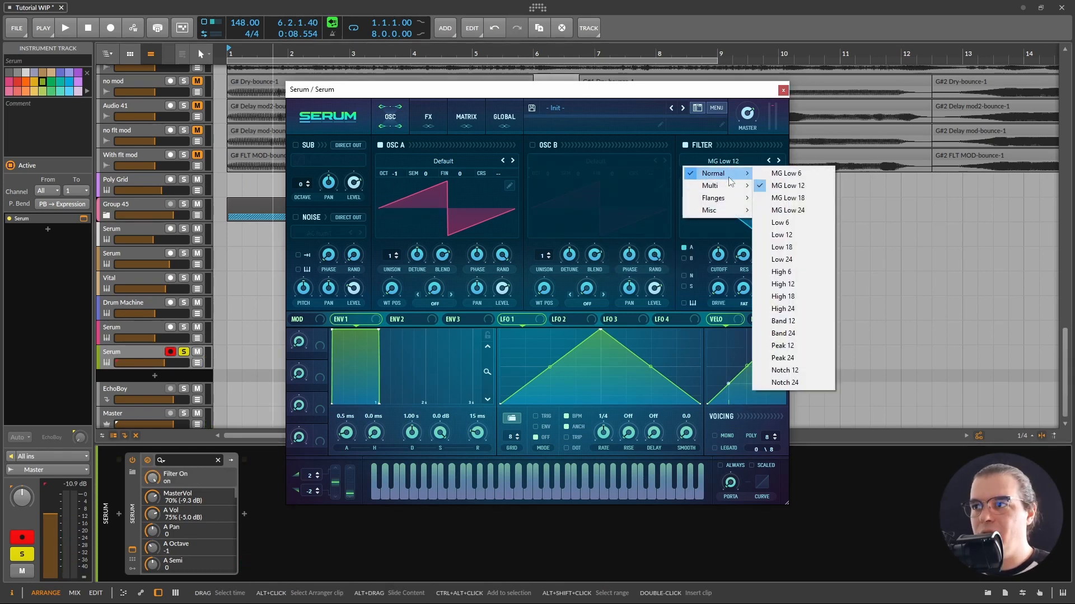
left_click(801, 329)
left_click_drag(751, 257, 744, 235)
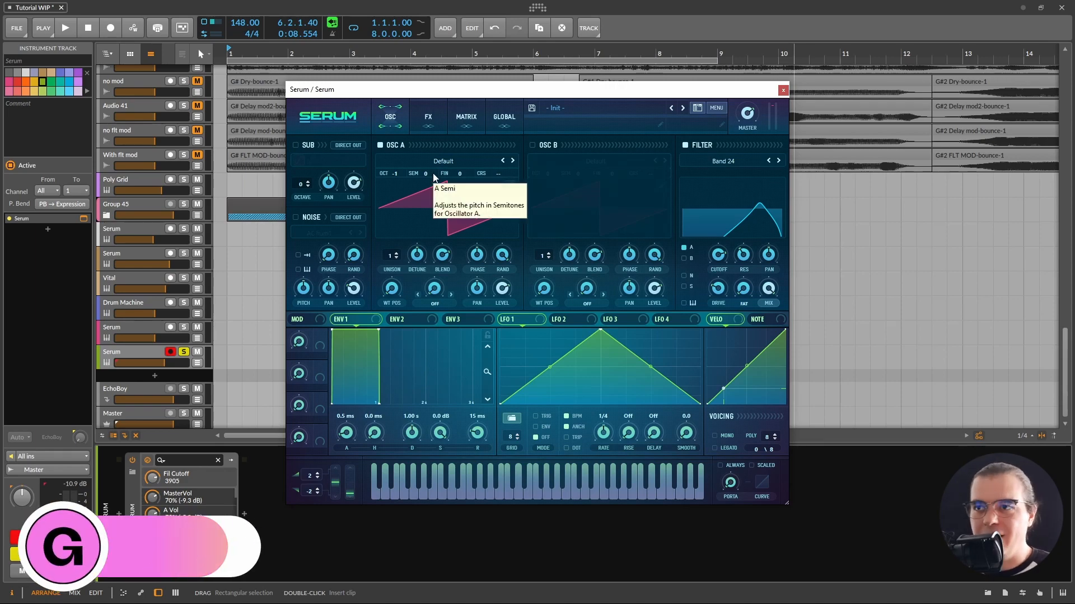
Step: Load the Analog wavetable Basic_Cjw into oscillator A at wavetable position 256 and switch the filter off
left_click(443, 162)
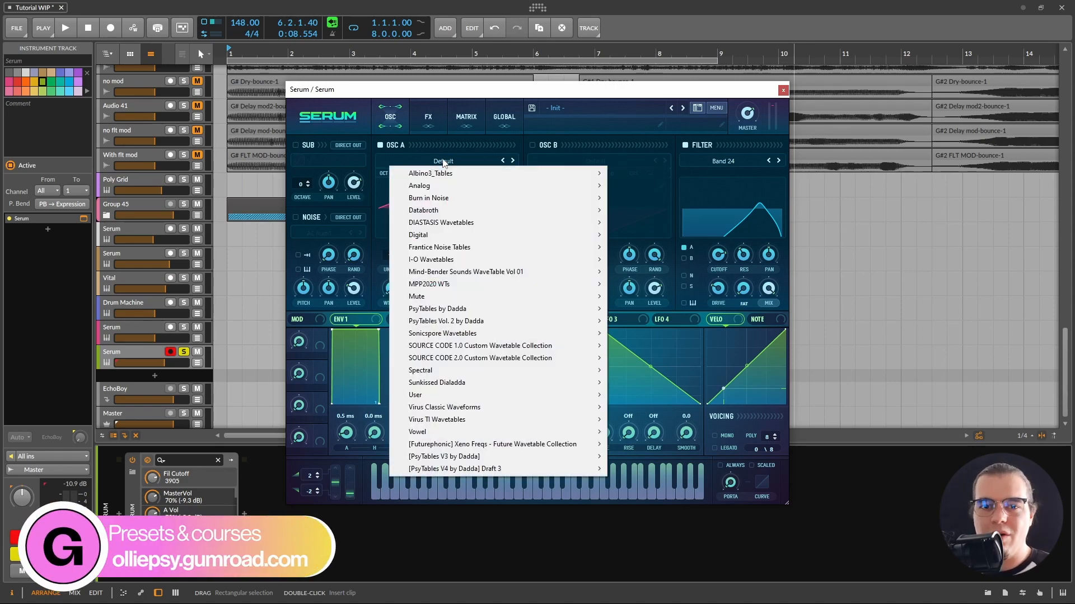
mouse_move(425, 186)
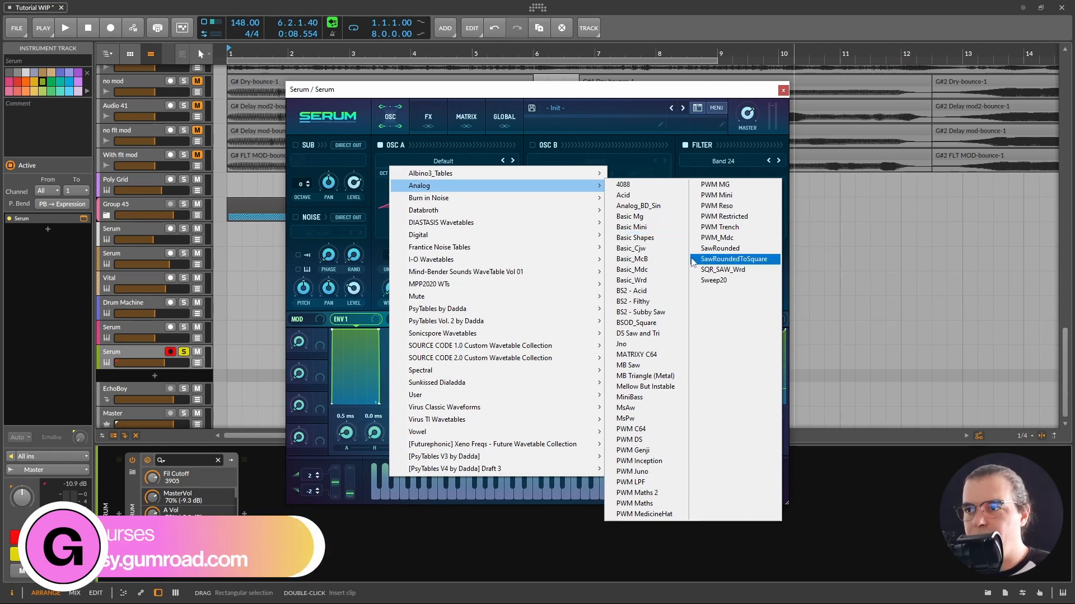
left_click(652, 248)
left_click_drag(392, 287, 398, 269)
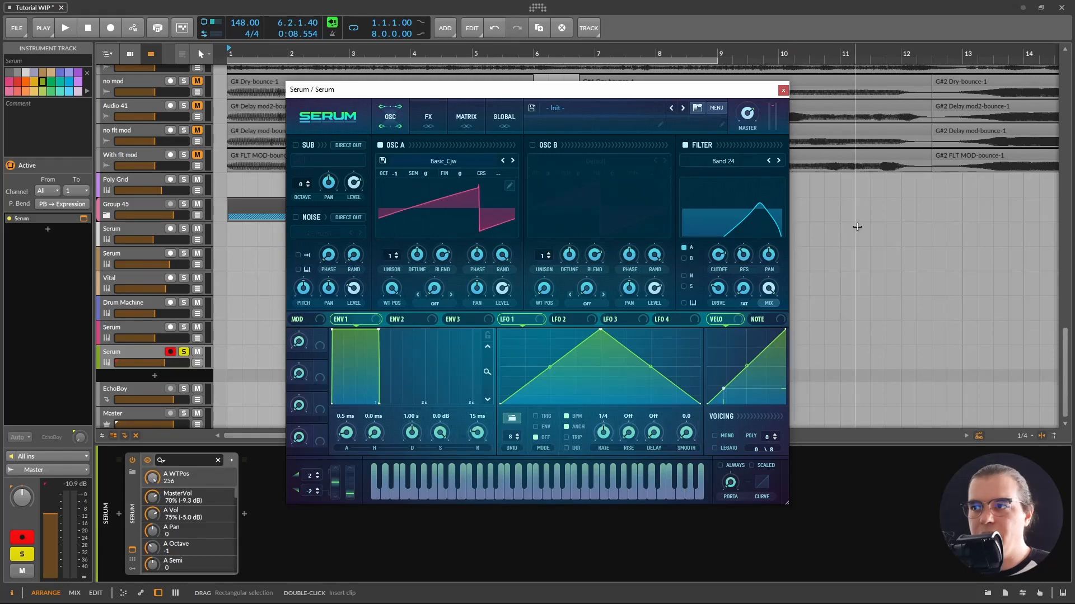
left_click(685, 145)
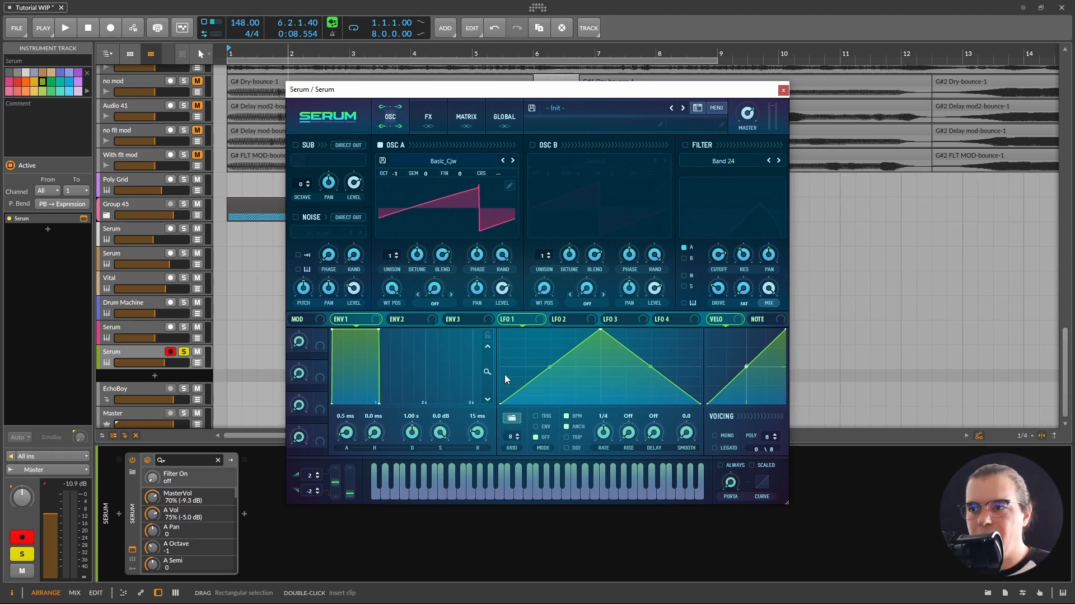
Step: Shape LFO 1 from the flat 50 preset into a slightly uneven wave, with BPM sync off and a rate of 0.5 Hz
left_click(511, 418)
mouse_move(560, 421)
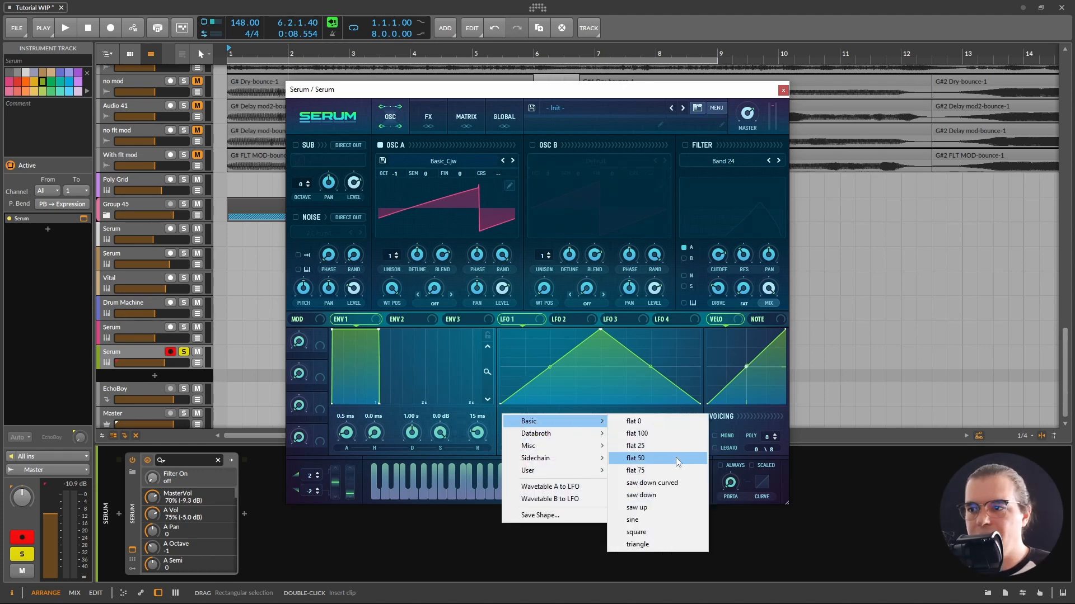
left_click(676, 458)
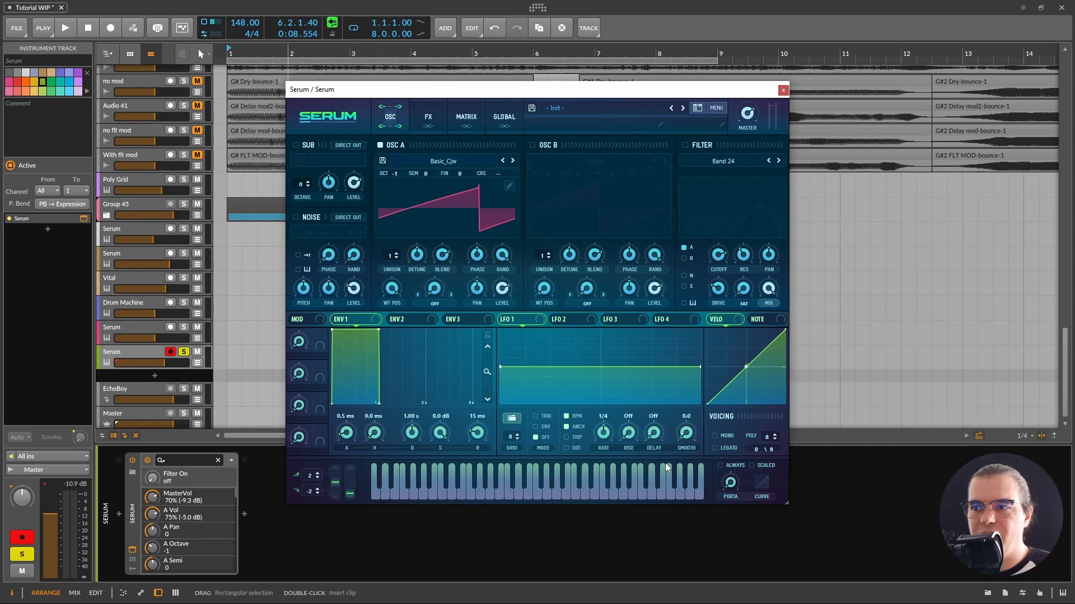
double_click(521, 366)
double_click(549, 371)
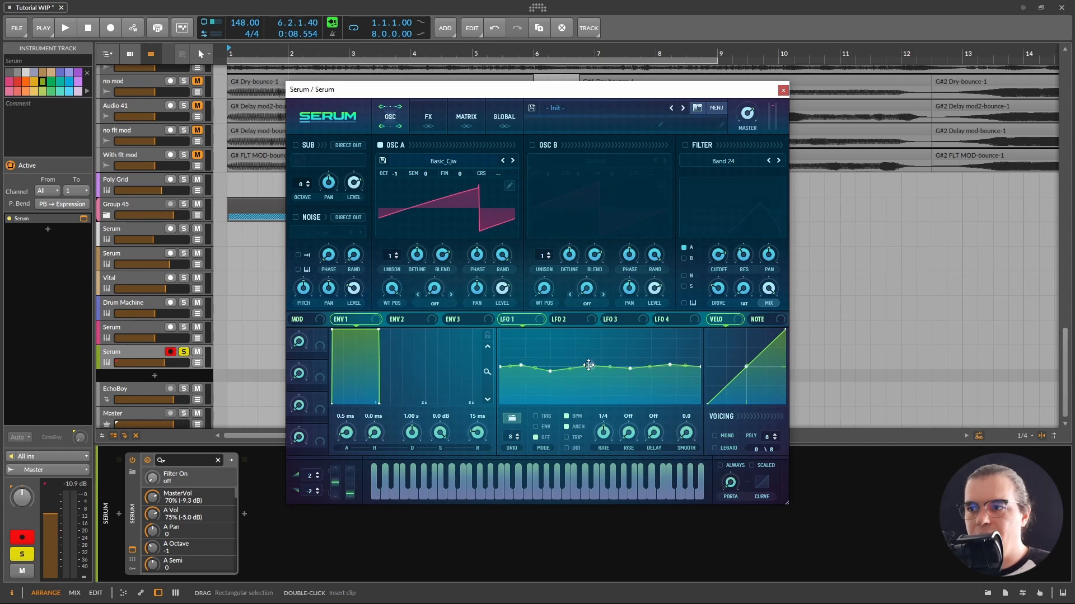
left_click_drag(588, 367, 548, 369)
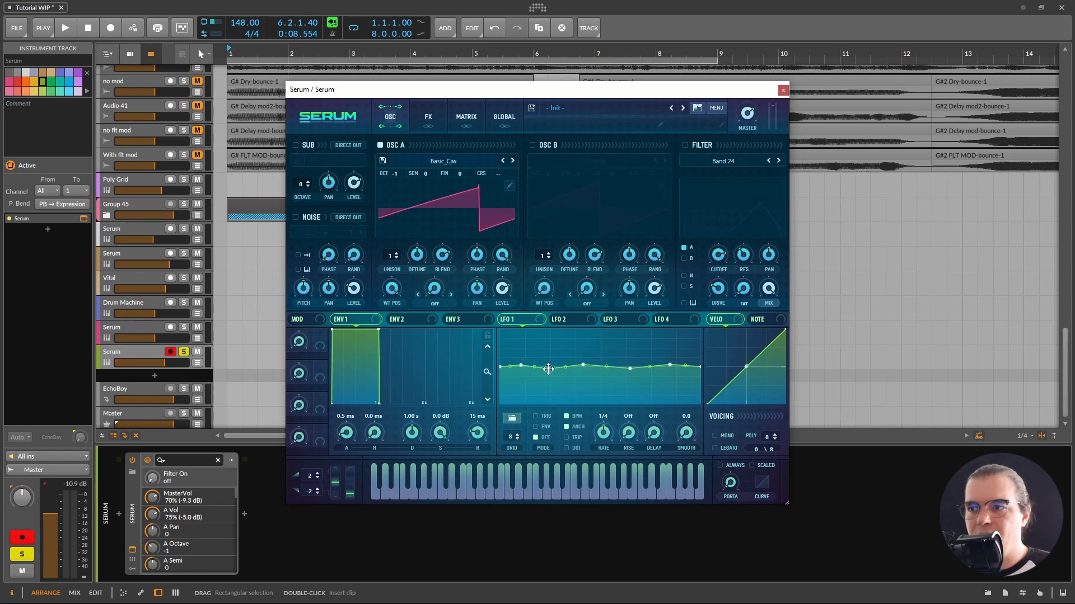
left_click_drag(628, 373, 633, 372)
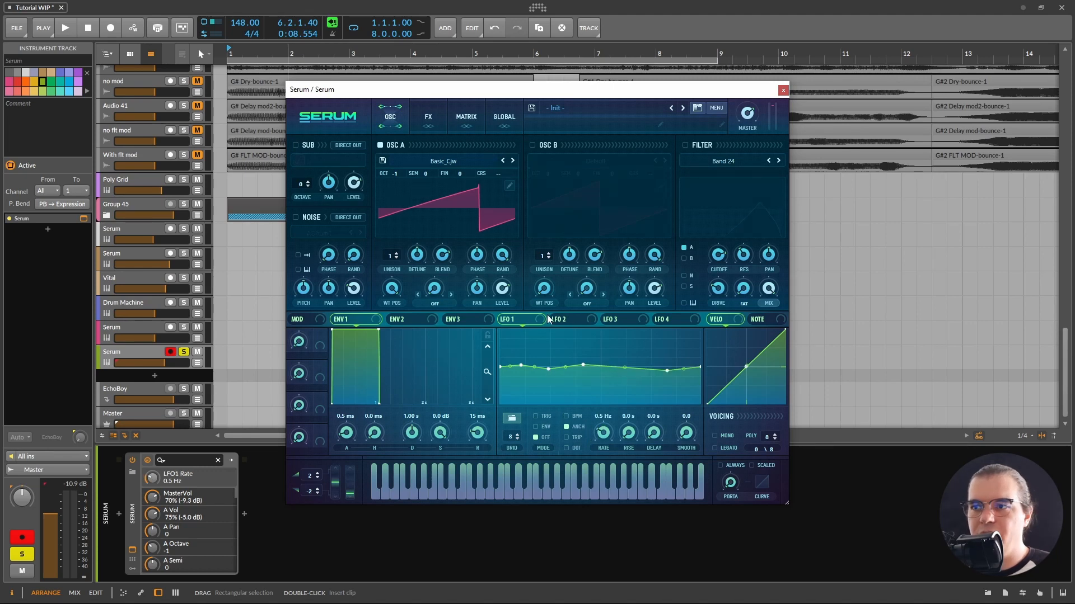
Step: Modulate oscillator A's fine tuning with LFO 1 and check the routing in the modulation matrix
left_click_drag(512, 319, 428, 163)
left_click(430, 119)
left_click(457, 122)
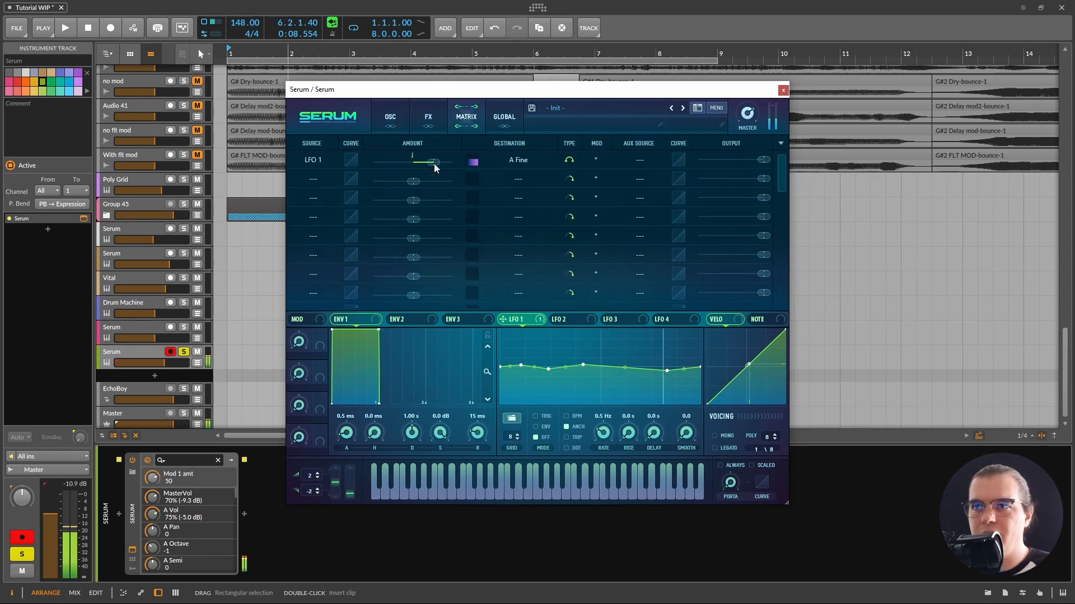
left_click(393, 119)
Step: Re-enable the filter, change its type to Phs 48+ from the Flanges group and set the cutoff to about 173
left_click(686, 145)
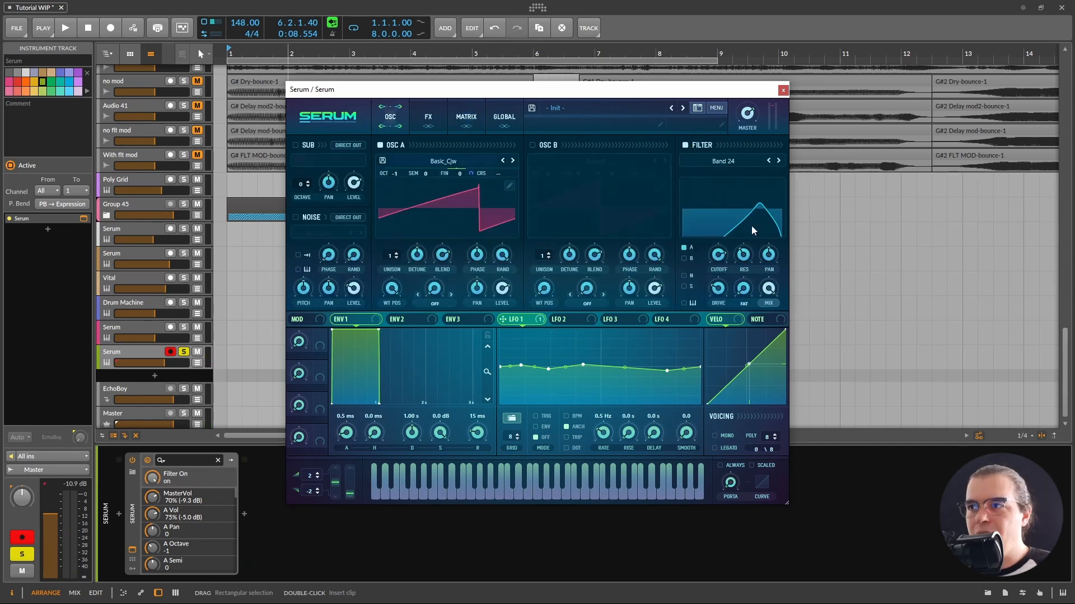
left_click_drag(718, 257, 743, 247)
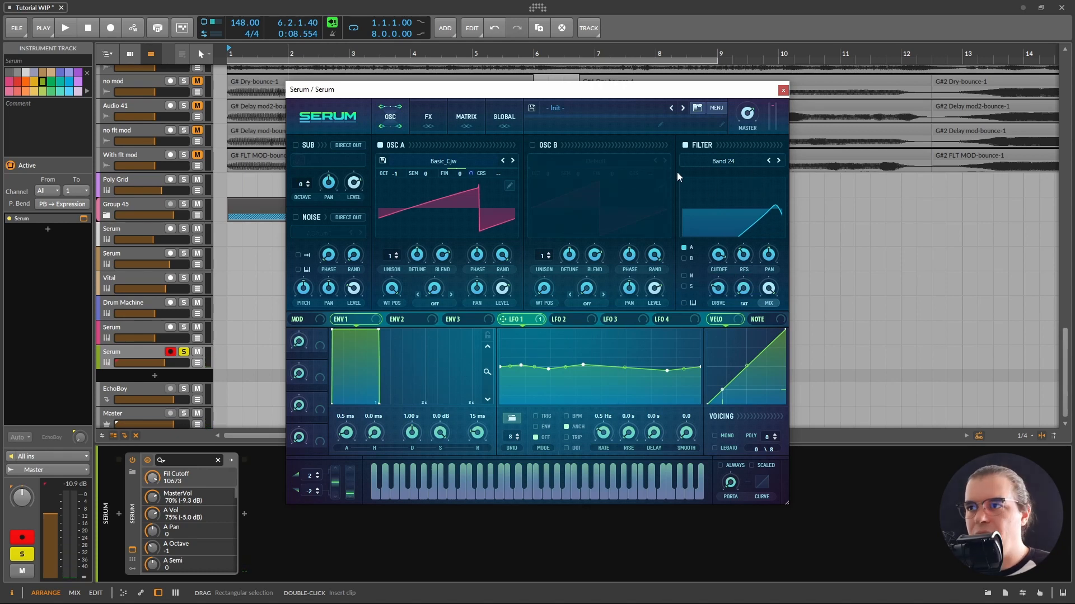
left_click(710, 160)
mouse_move(714, 198)
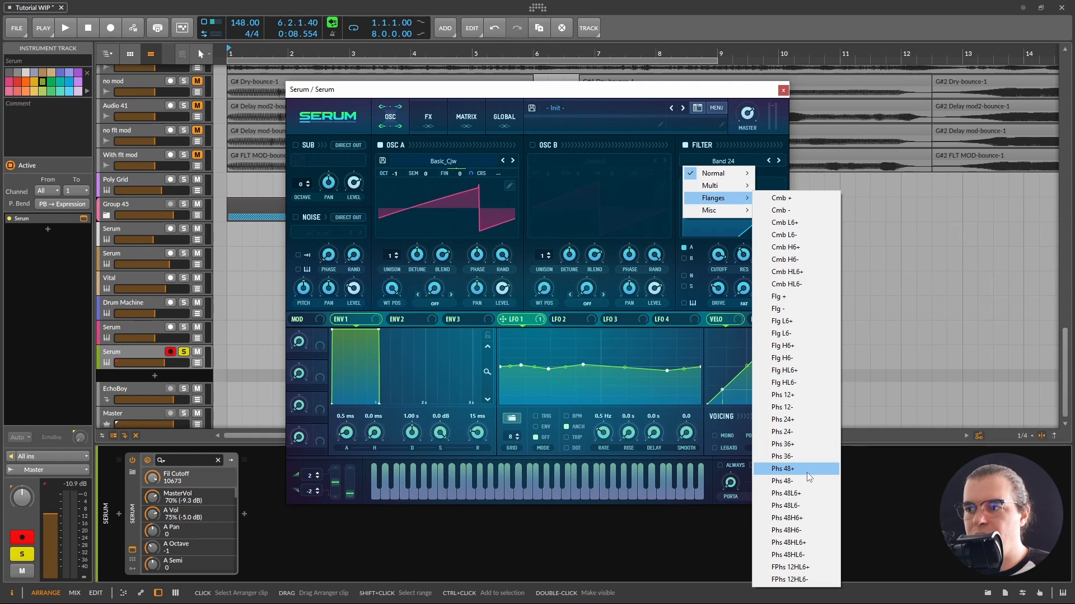
left_click(807, 472)
left_click_drag(718, 255, 735, 303)
Step: Modulate the filter cutoff with LFO 2, running at a one-bar rate in trigger mode
left_click(564, 319)
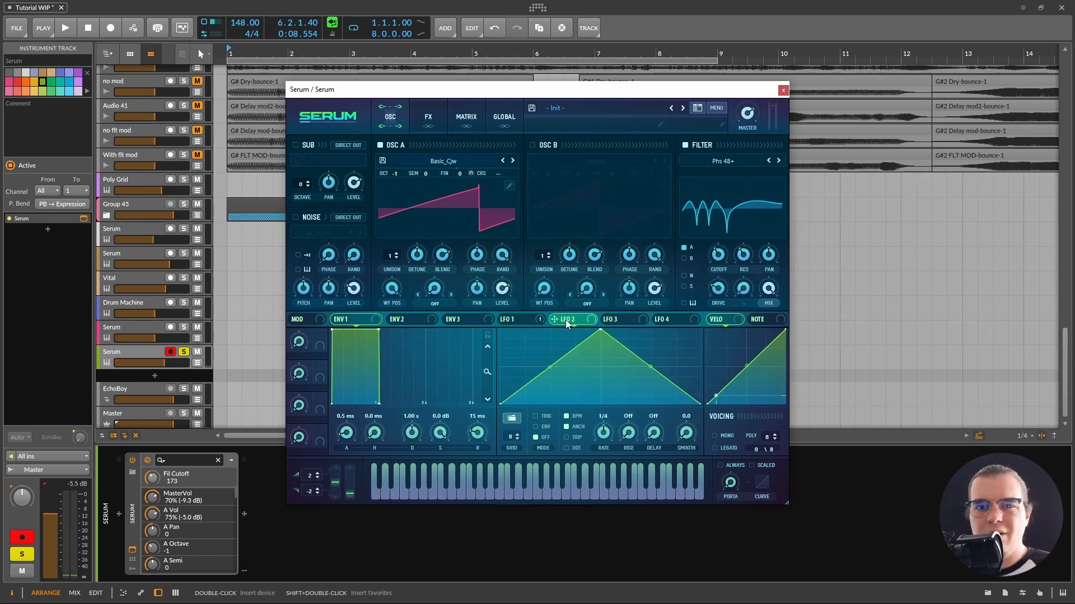
left_click_drag(719, 250, 705, 239)
left_click_drag(603, 433, 598, 448)
left_click(539, 414)
Step: Move LFO 2's peak to three quarters of the cycle, bow both slopes outward and switch it to envelope mode
left_click_drag(600, 330, 651, 311)
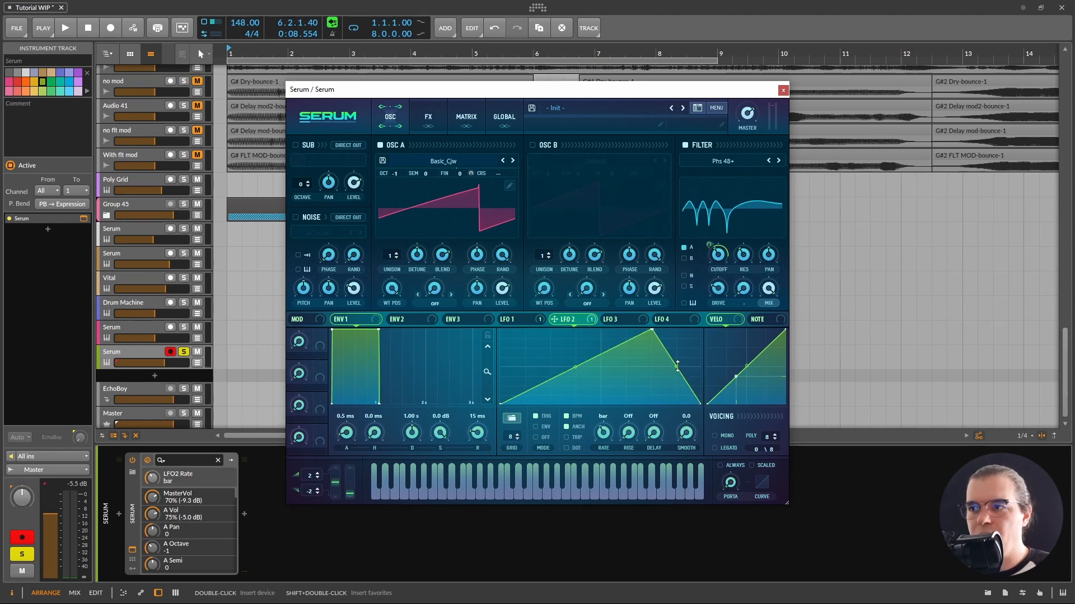
left_click_drag(676, 368, 681, 359)
left_click_drag(575, 367, 573, 364)
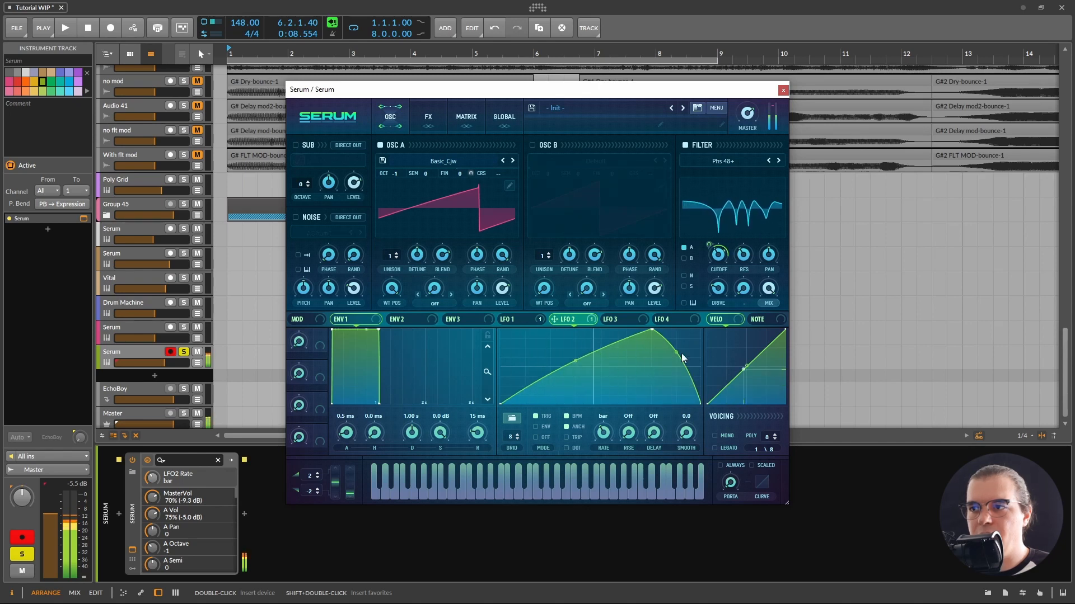
left_click(536, 427)
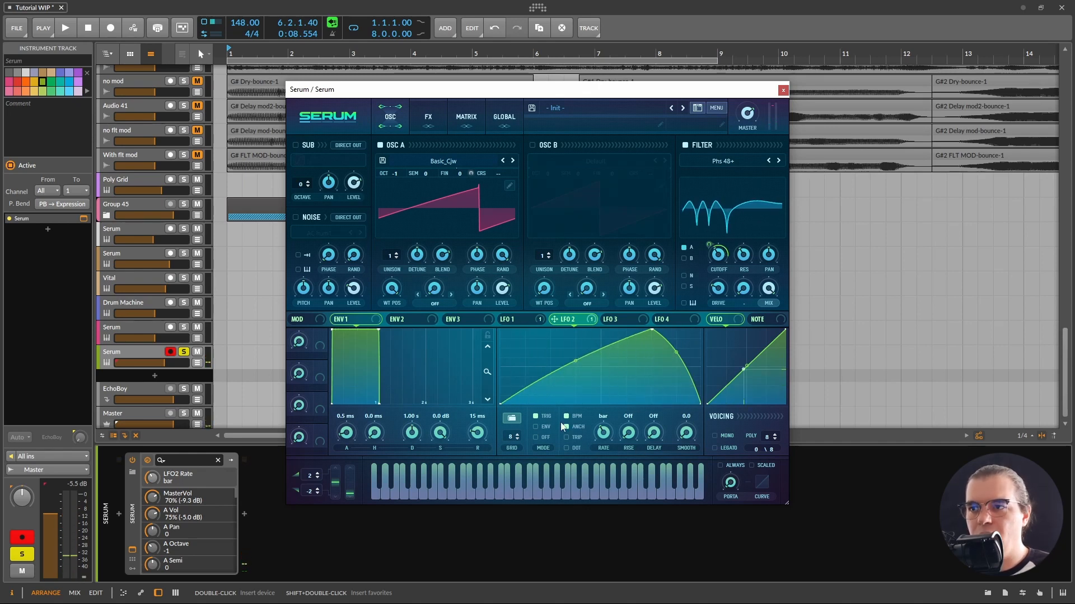
Step: Enable the FX filter, place it first in the effects chain and set its type to Band 24
left_click(615, 319)
left_click(430, 119)
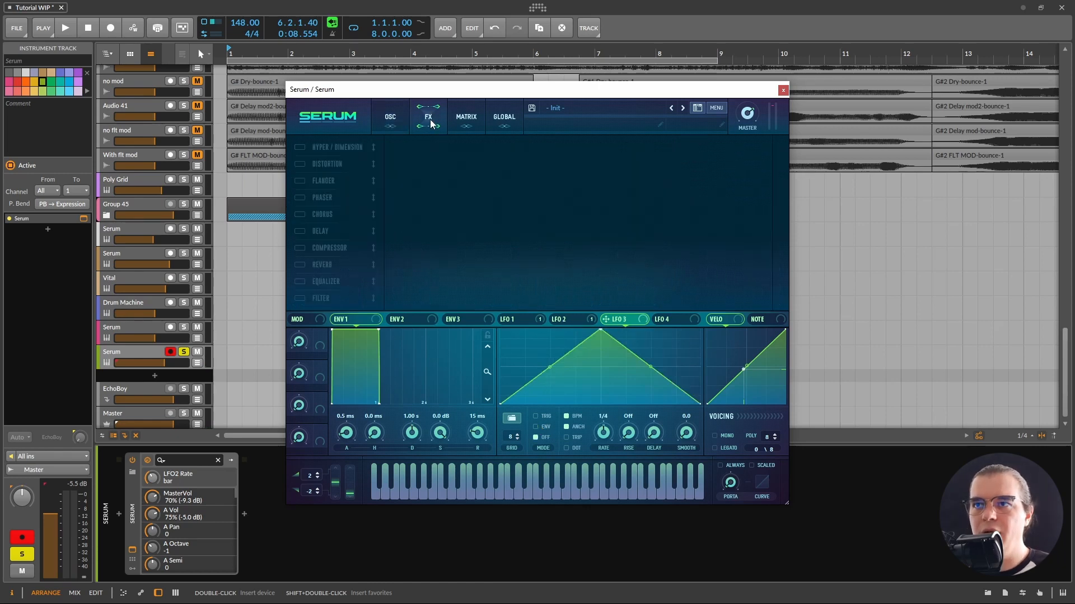
left_click(308, 299)
left_click_drag(323, 300, 343, 146)
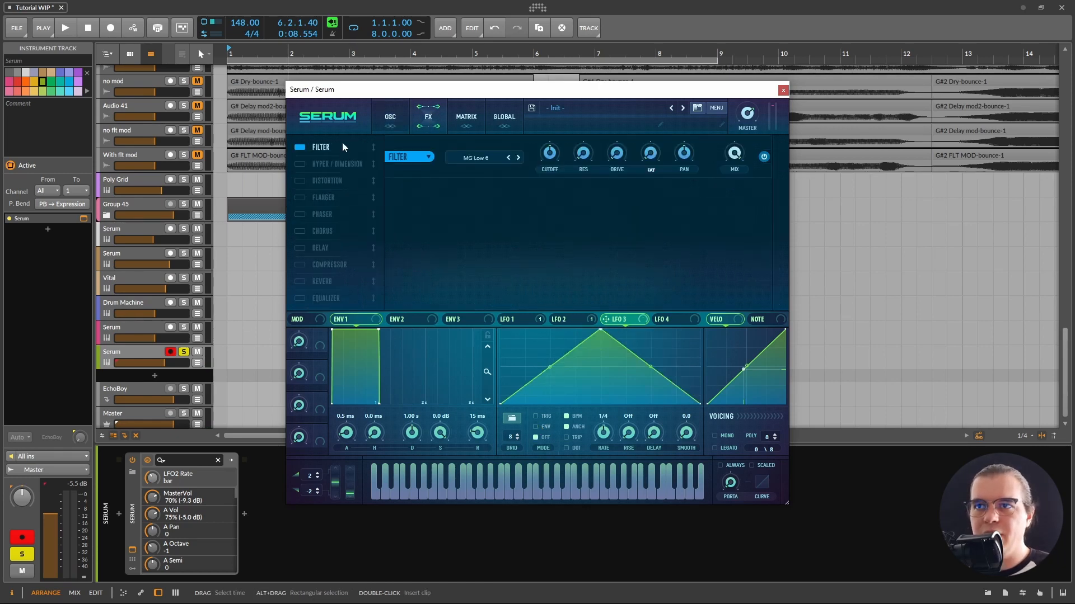
left_click(477, 159)
mouse_move(489, 175)
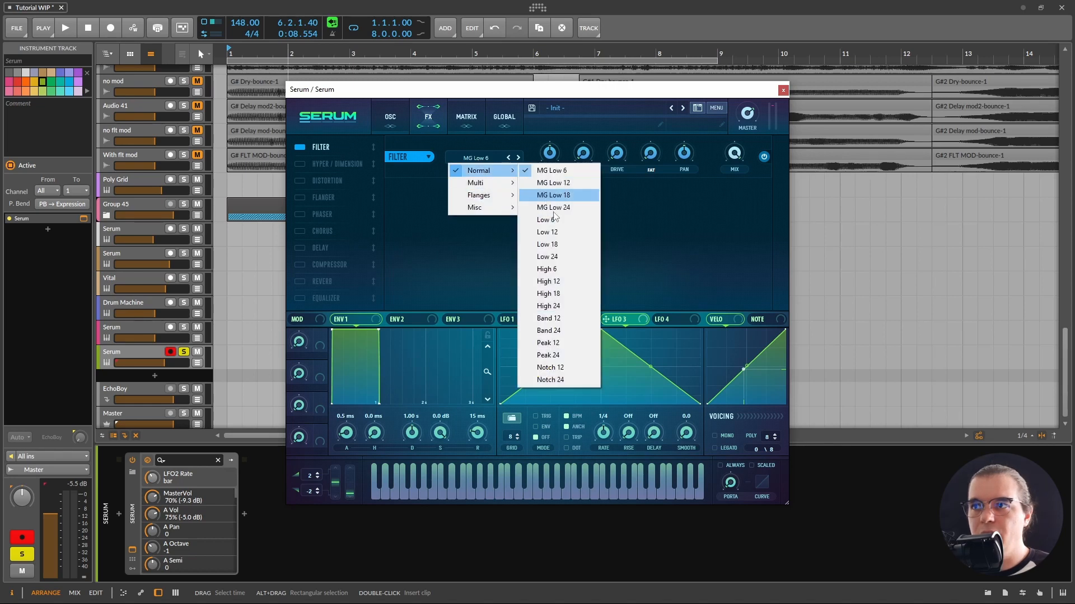
left_click(576, 330)
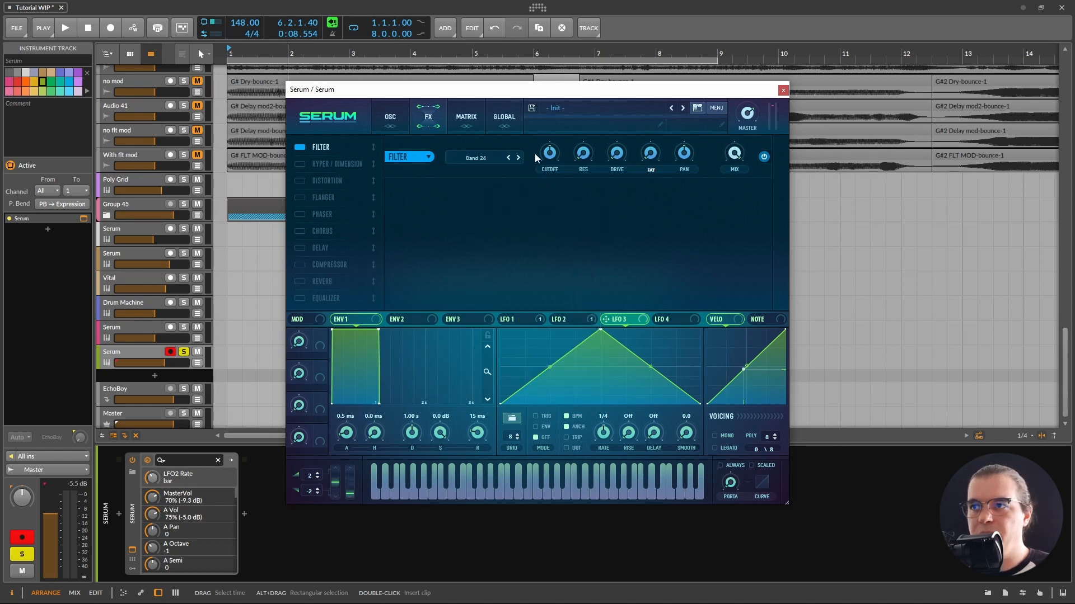
Step: Set the FX filter's resonance to 57% and cutoff to about 147, with LFO 3 modulating the cutoff
left_click_drag(582, 154, 592, 124)
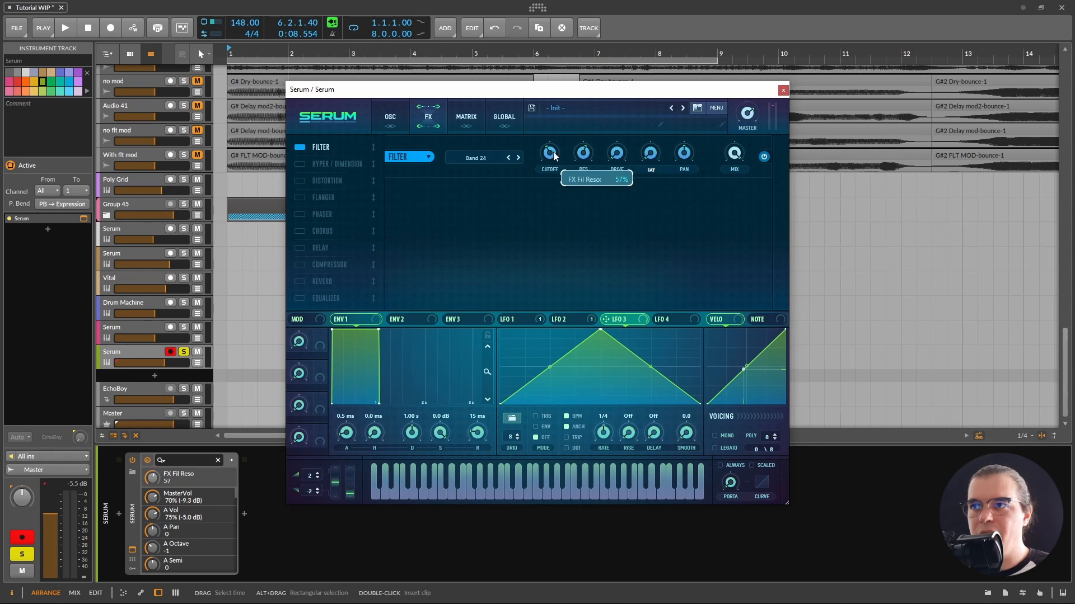
left_click_drag(554, 156, 539, 138)
left_click_drag(622, 319, 550, 154)
left_click_drag(541, 142, 526, 149)
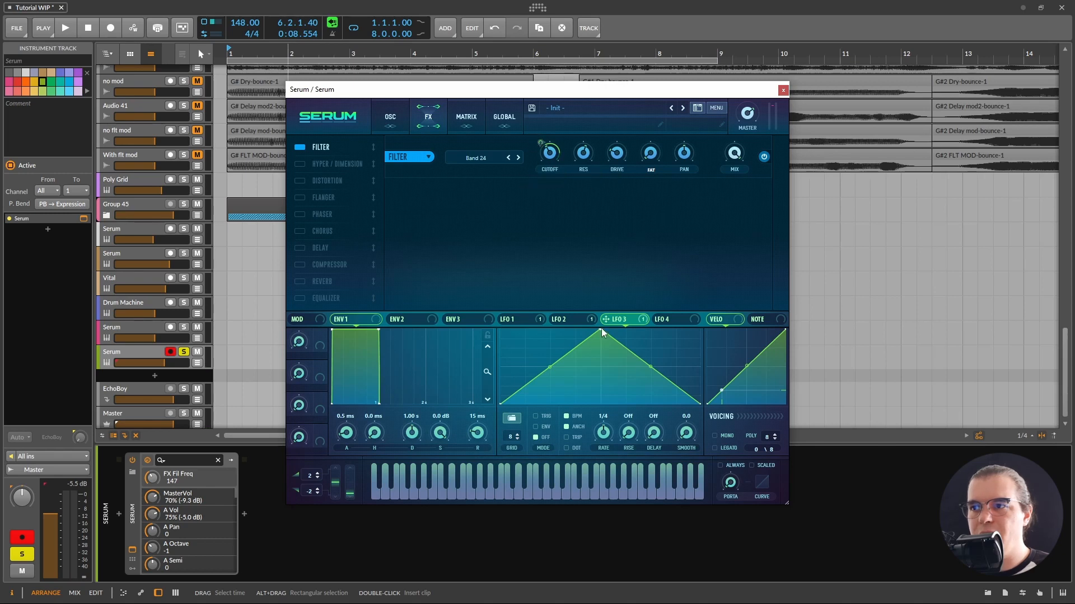
Step: Shape LFO 3 into an outward-bowed ramp peaking at the cycle's end, in envelope mode at a one-bar rate
left_click_drag(601, 328, 700, 330)
left_click_drag(595, 373, 607, 360)
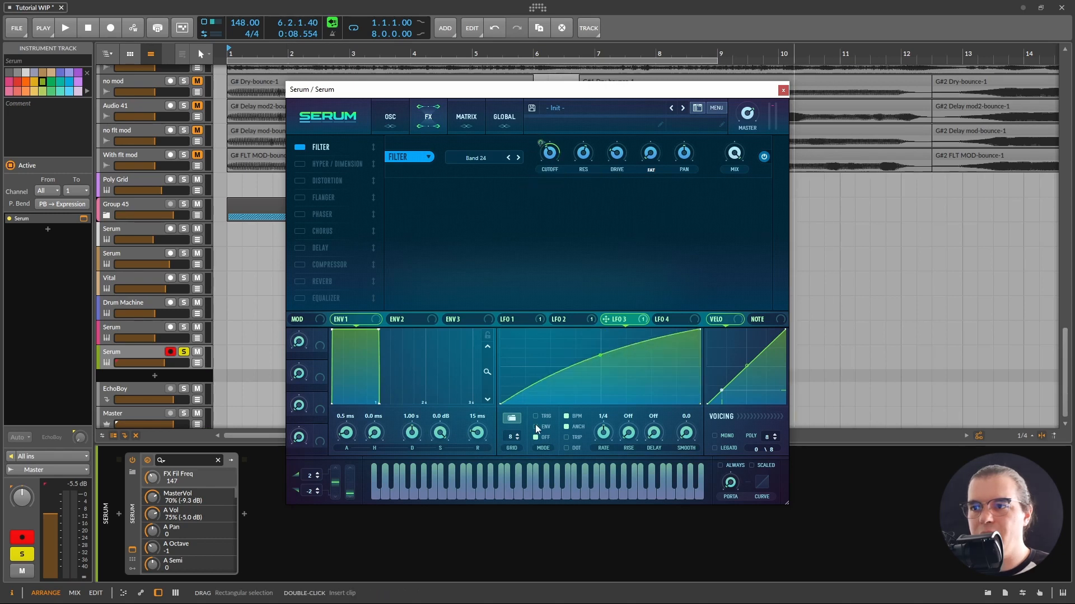
left_click_drag(607, 428, 608, 439)
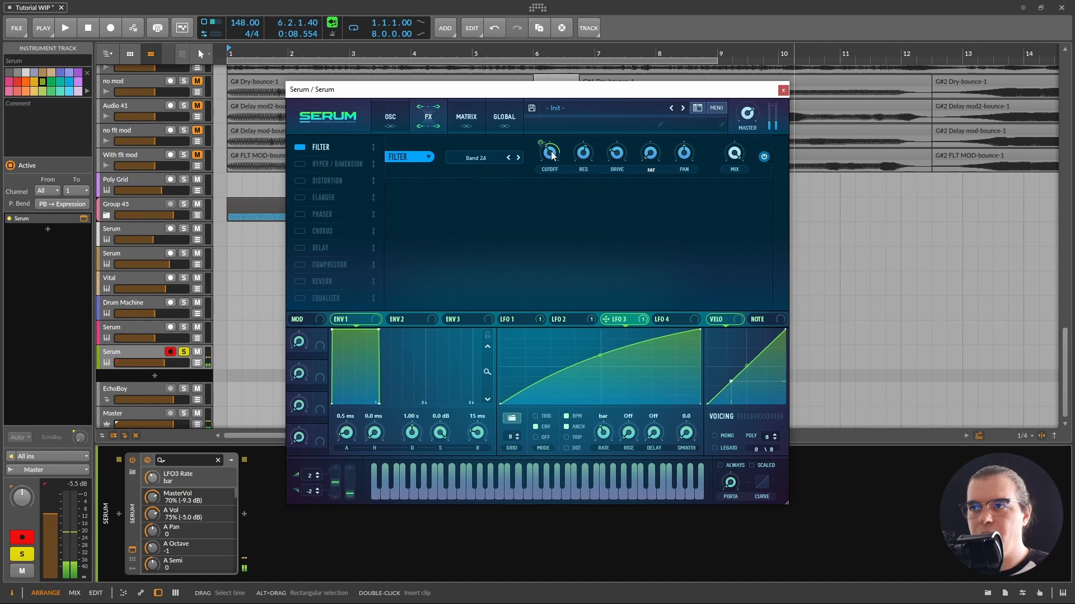
mouse_move(550, 160)
Step: Move LFO 2's peak to the middle of the cycle and set the FX filter's resonance to 61%
left_click(580, 319)
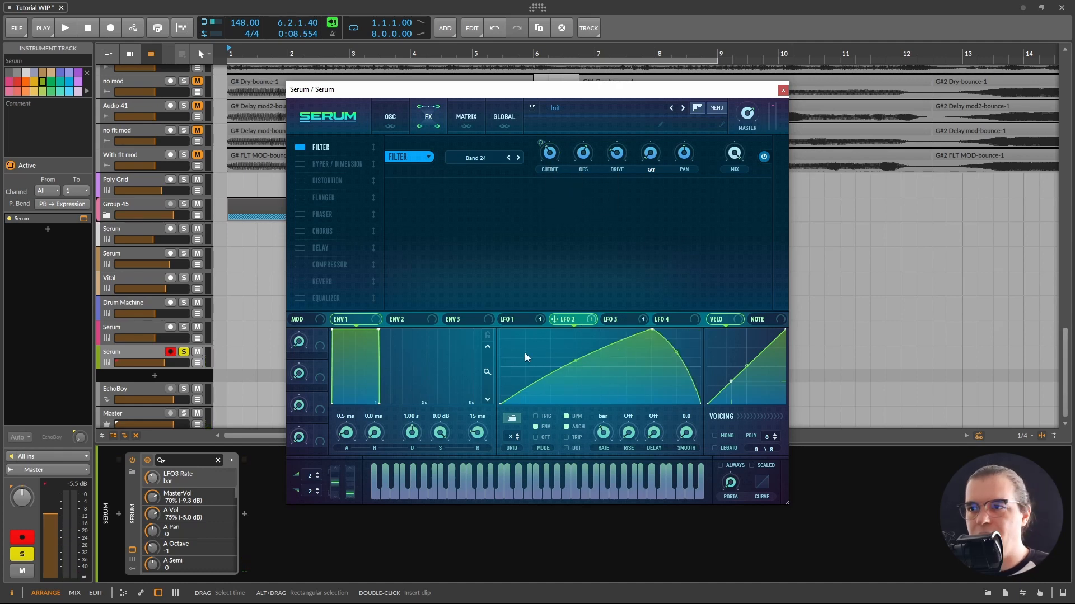
left_click_drag(654, 333, 599, 300)
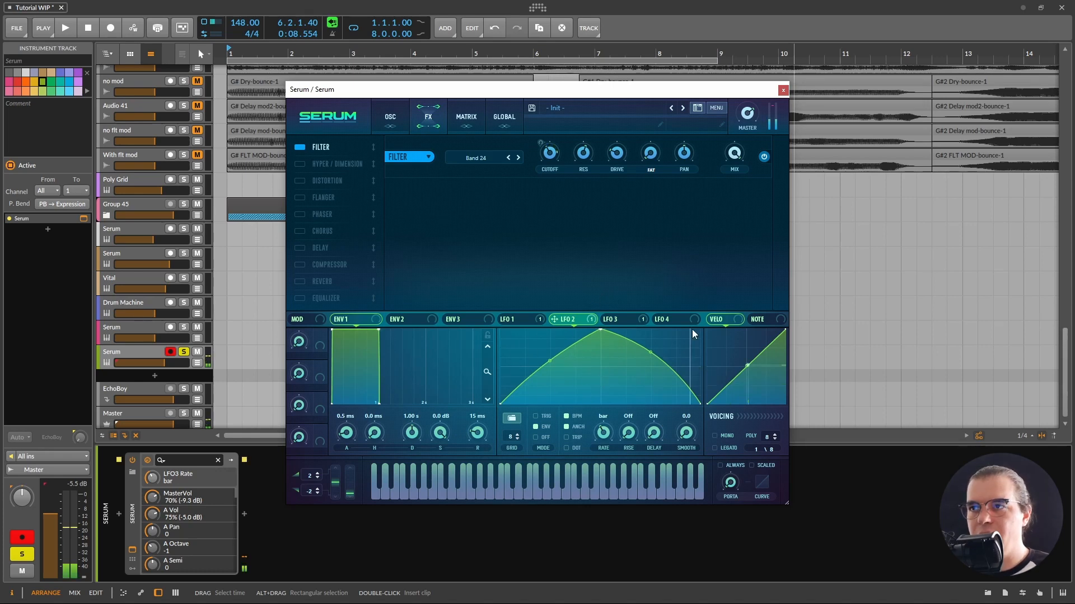
left_click(618, 158)
left_click(590, 160)
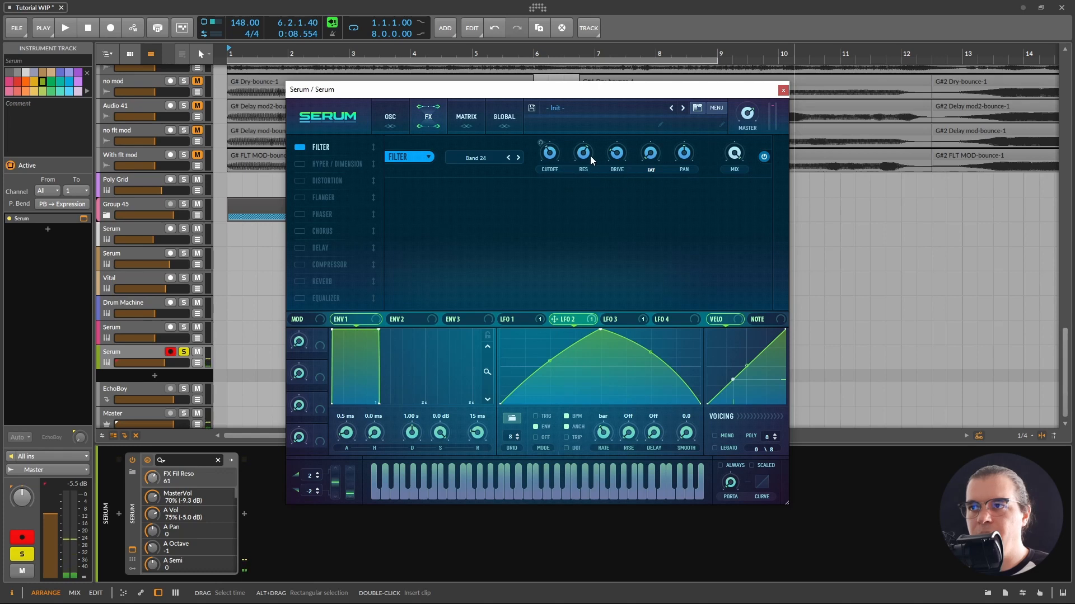
Step: Increase the FX filter's resonance and set its cutoff to 184
left_click_drag(590, 161, 599, 157)
left_click(551, 155)
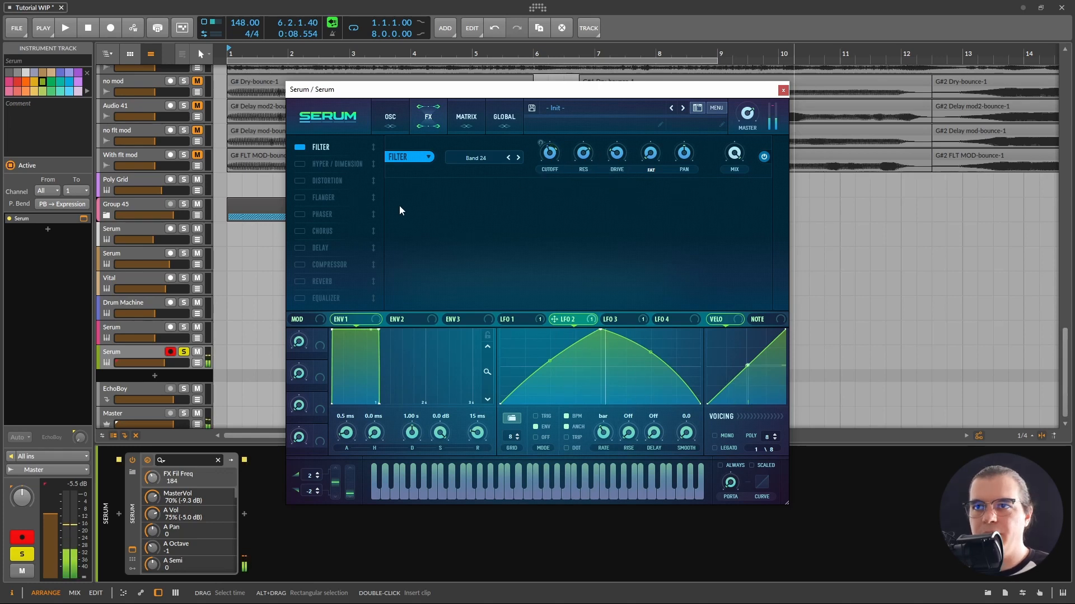
Step: Enable a Stomp Box distortion with 16% drive and place it directly after the filter in the effects chain
left_click(301, 181)
left_click(472, 202)
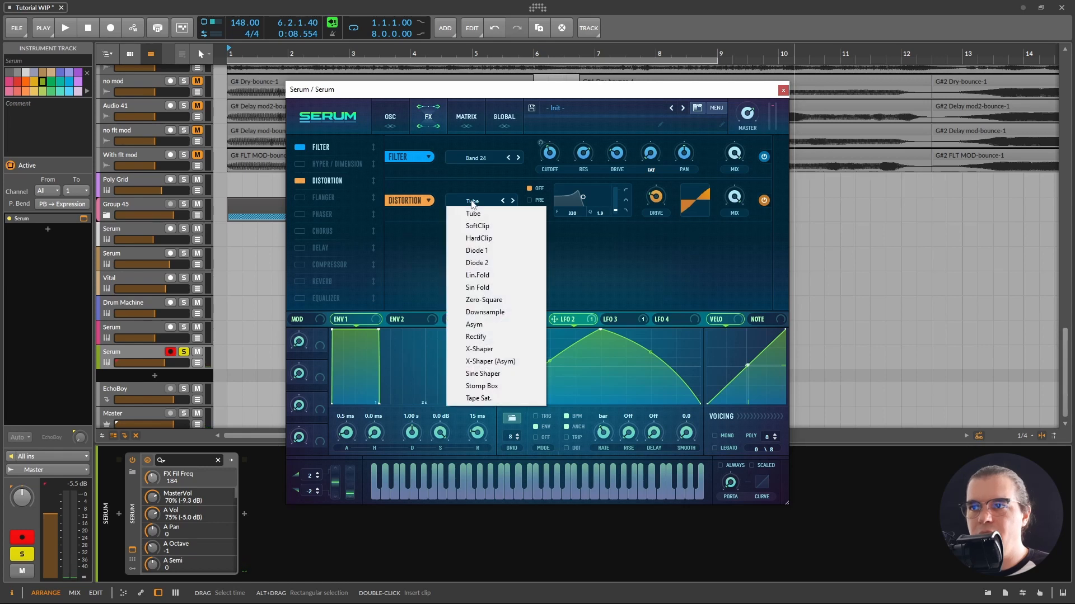
left_click(482, 386)
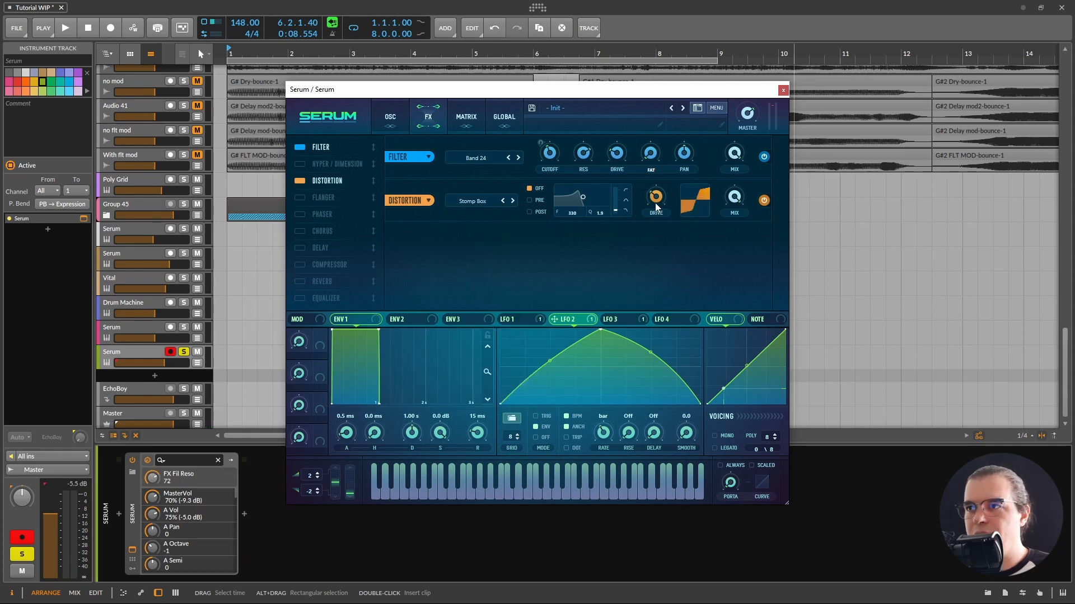
left_click_drag(660, 208, 640, 198)
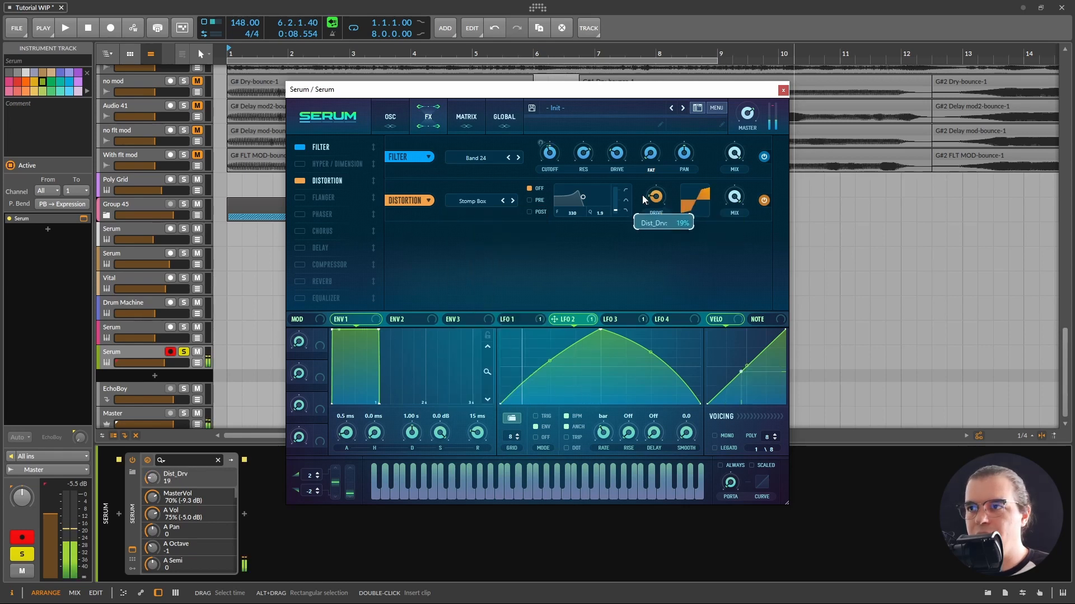
left_click_drag(737, 200, 650, 197)
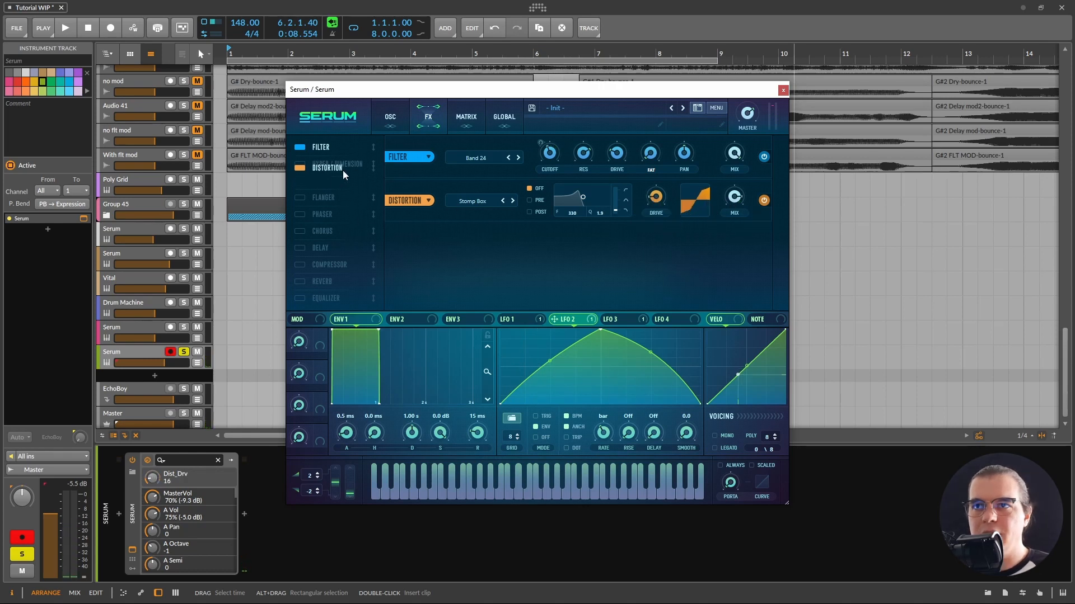
Step: Enable the delay with BPM sync off, left and right linked, 40% feedback and a delay time of 87.29
left_click(300, 248)
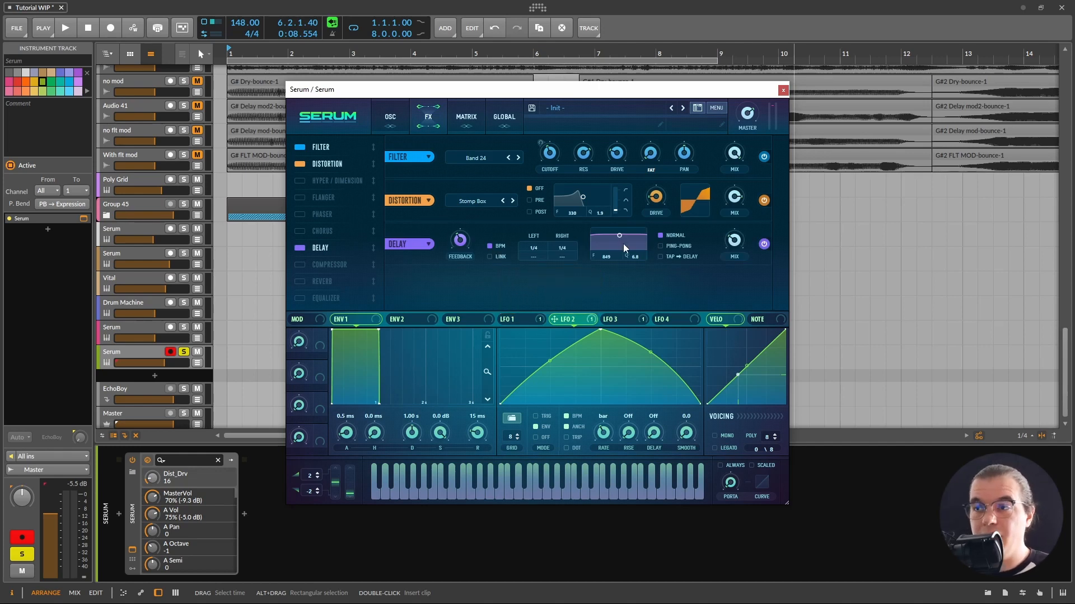
left_click(490, 247)
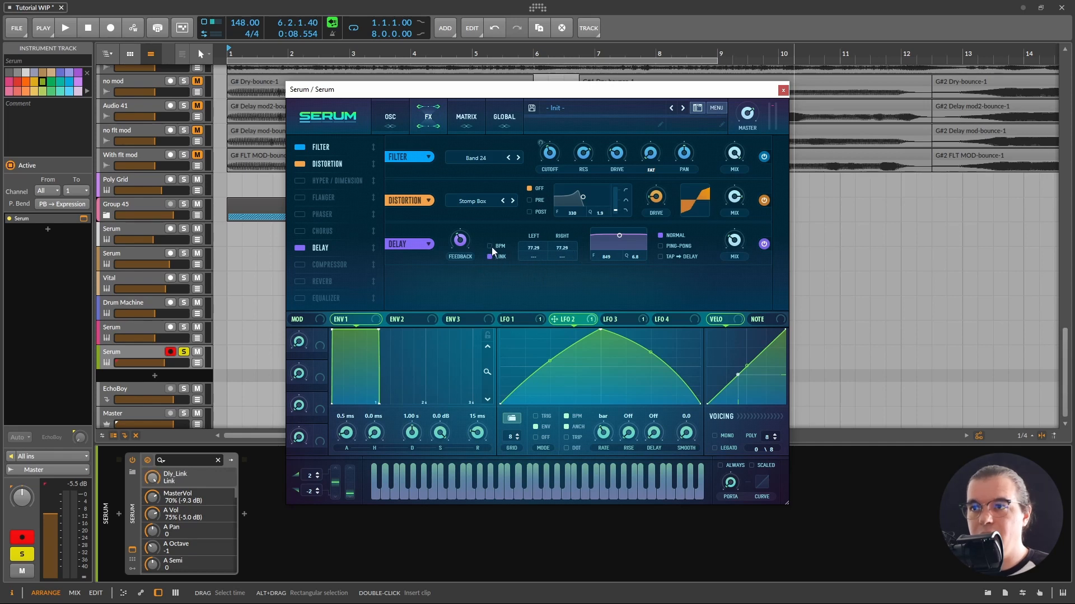
left_click_drag(533, 249, 542, 247)
left_click(470, 238)
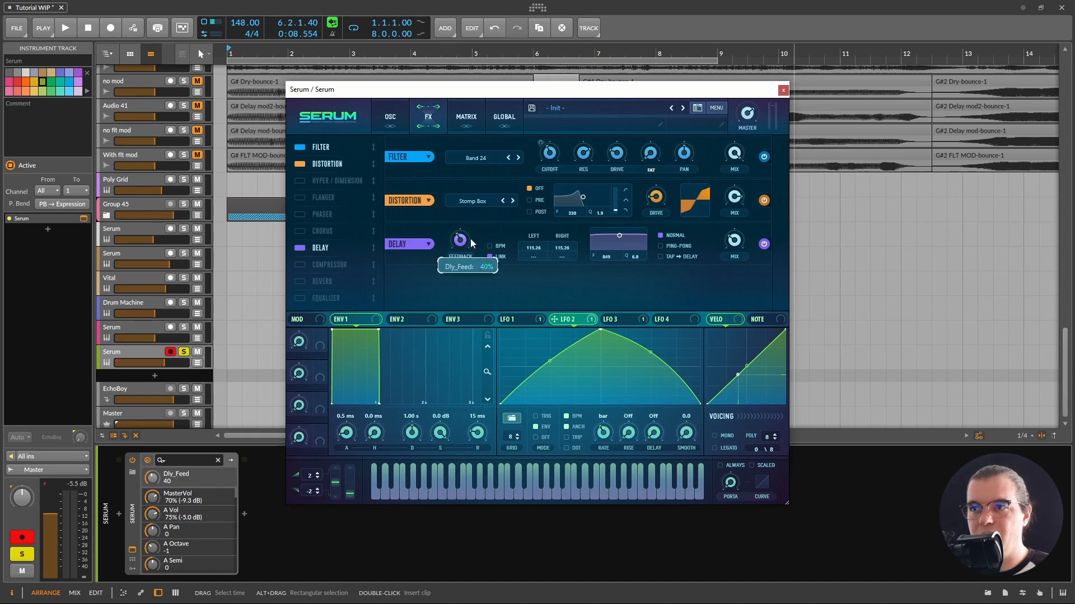
left_click(734, 240)
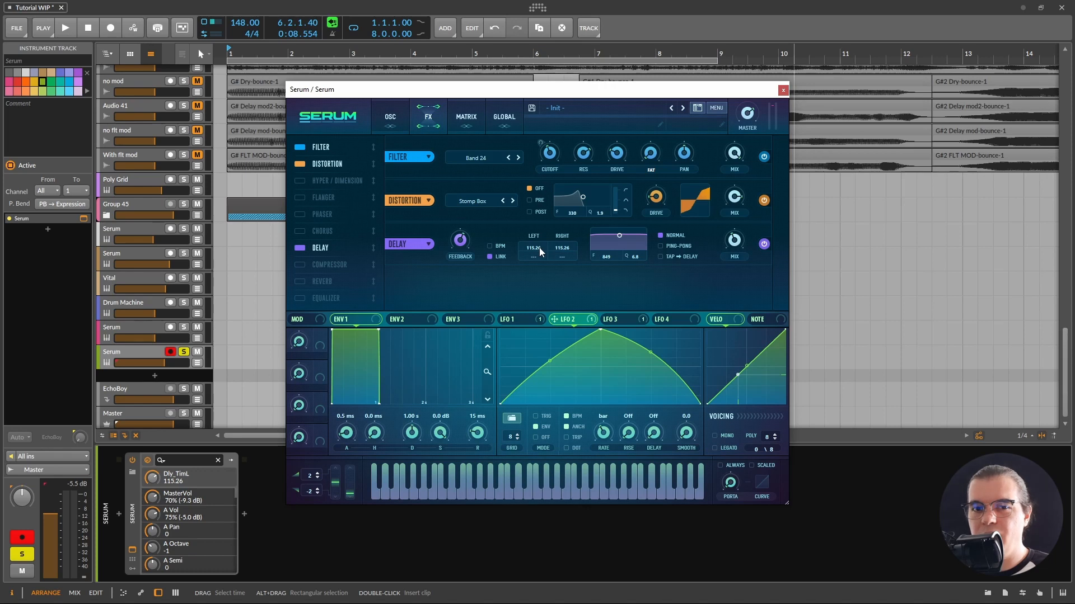
left_click_drag(539, 248, 563, 271)
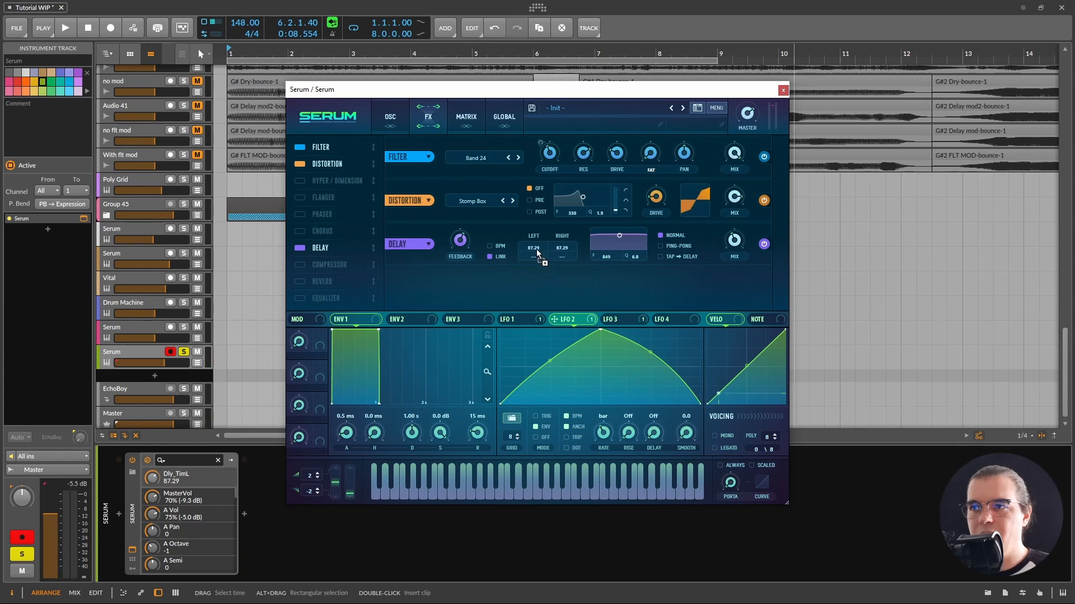
Step: Set the amount of LFO 2's modulation of the left delay time to 28
left_click(466, 117)
left_click(426, 219)
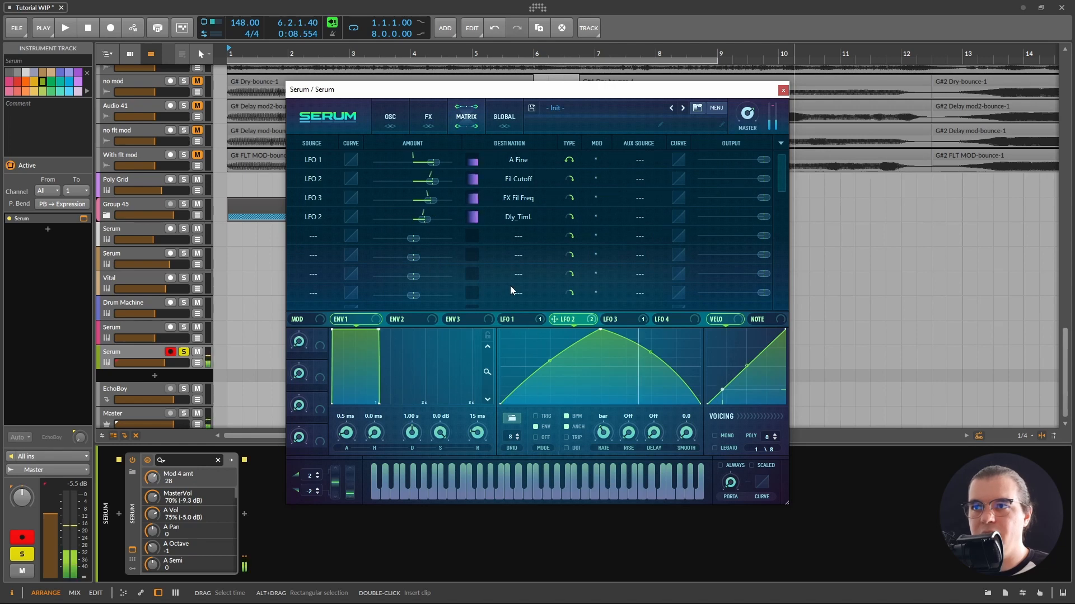
mouse_move(424, 217)
left_mouse_down()
mouse_move(386, 219)
mouse_move(428, 217)
left_mouse_up()
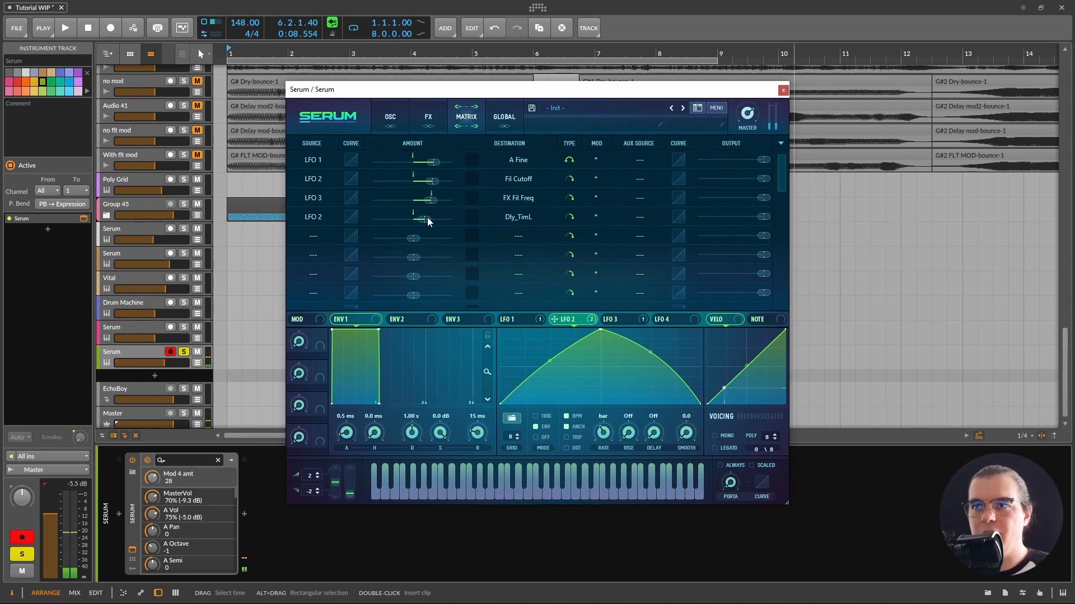
Step: Set the delay's feedback to 62%, time to 71.73 and mix to 45%, with its filter at frequency 964 and Q 2.4
left_click(428, 117)
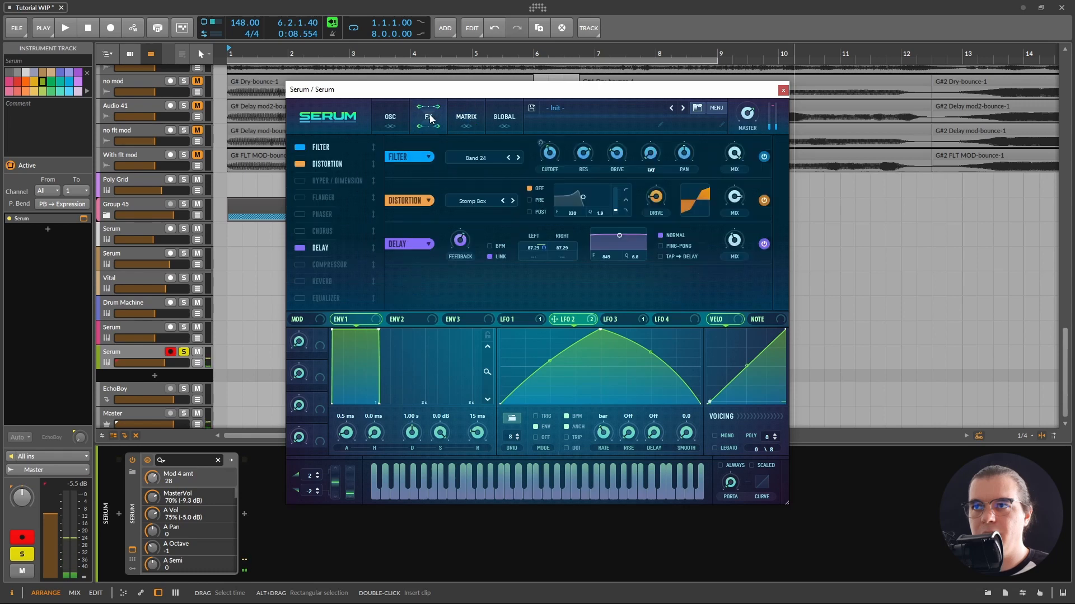
left_click(460, 240)
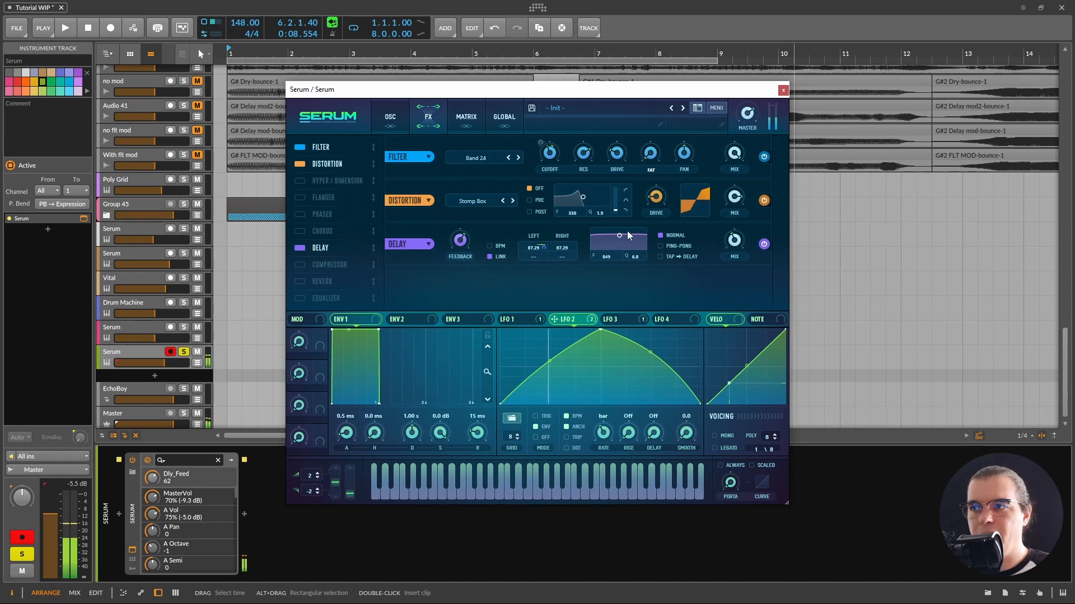
left_click_drag(619, 236, 622, 247)
left_click_drag(536, 248, 538, 257)
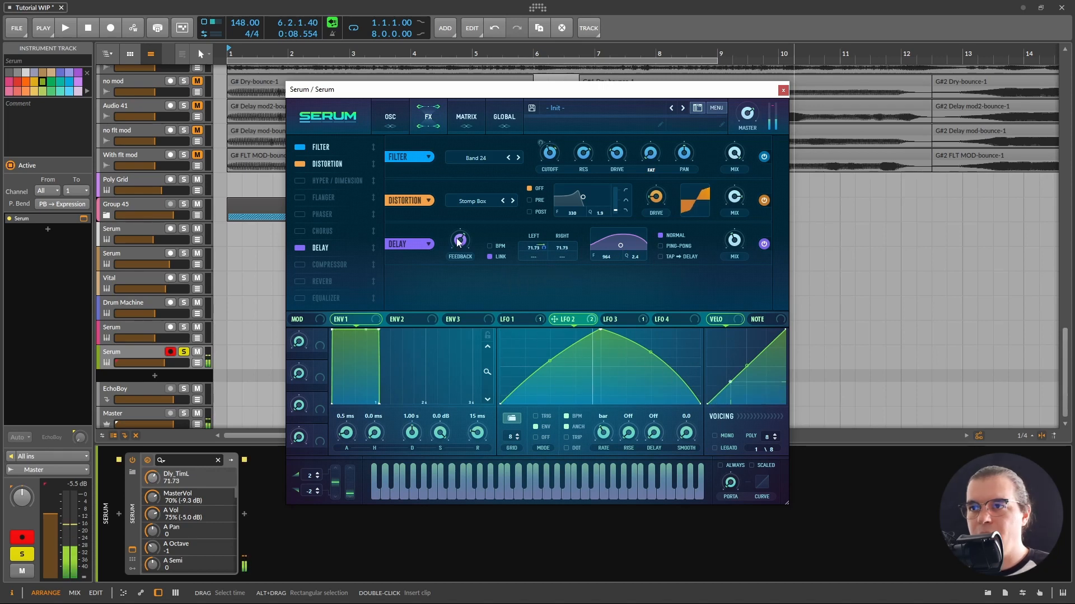
left_click(733, 245)
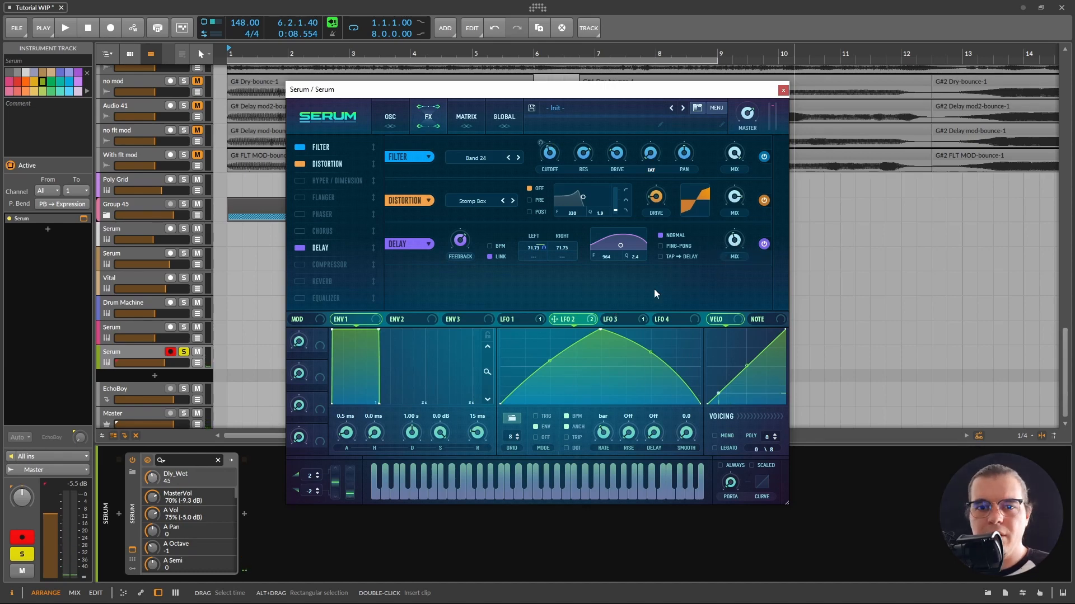
Step: Add a Delay+ device after Serum in the track's device chain and set its mix to 34%
left_click(244, 514)
type("delay")
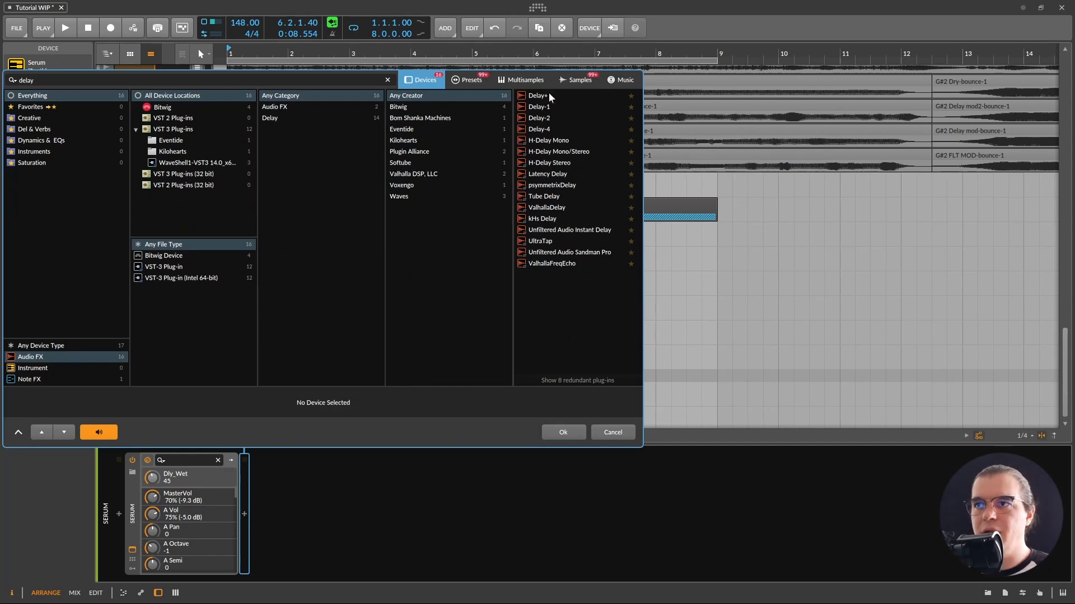
double_click(537, 96)
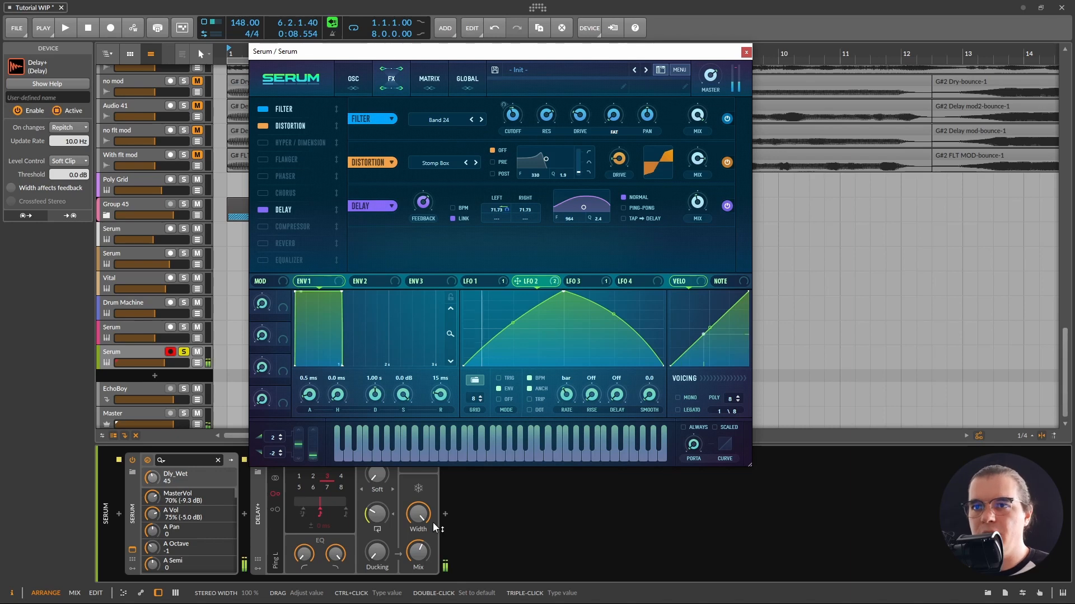
left_click_drag(419, 552, 423, 558)
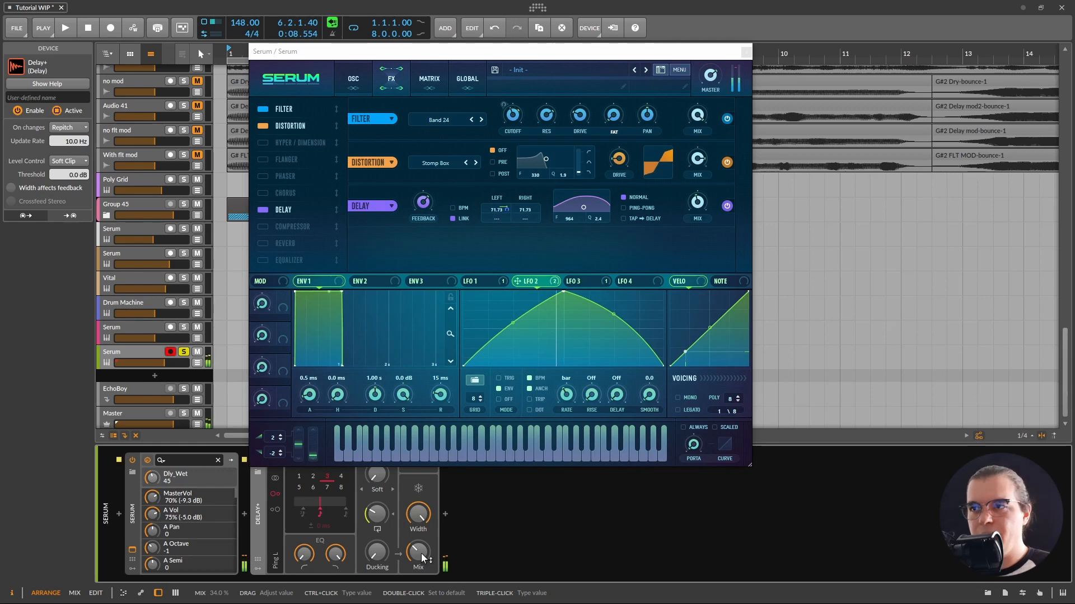
Step: Refine Serum's effects with 34% delay mix, 79% filter resonance, the distortion bypassed and the delay placed directly after it
left_click_drag(695, 193, 688, 200)
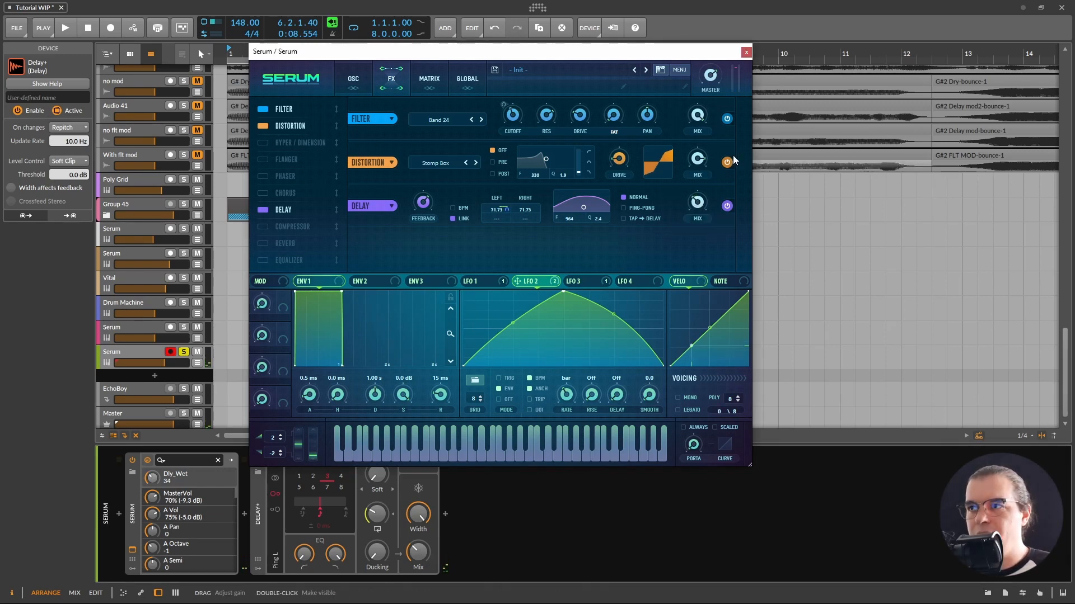
left_click(553, 116)
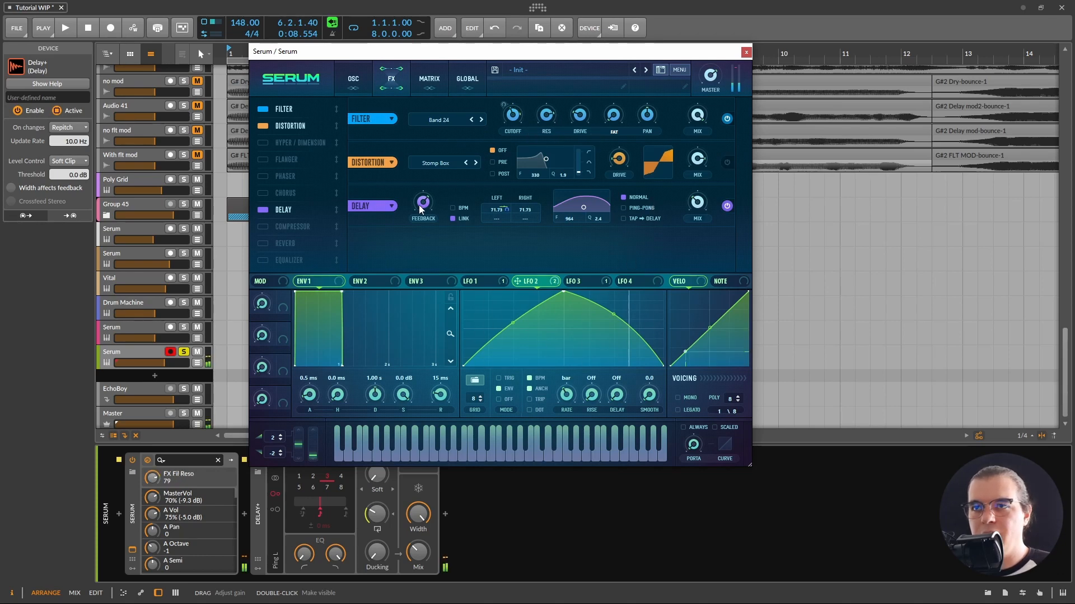
left_click_drag(313, 210, 322, 133)
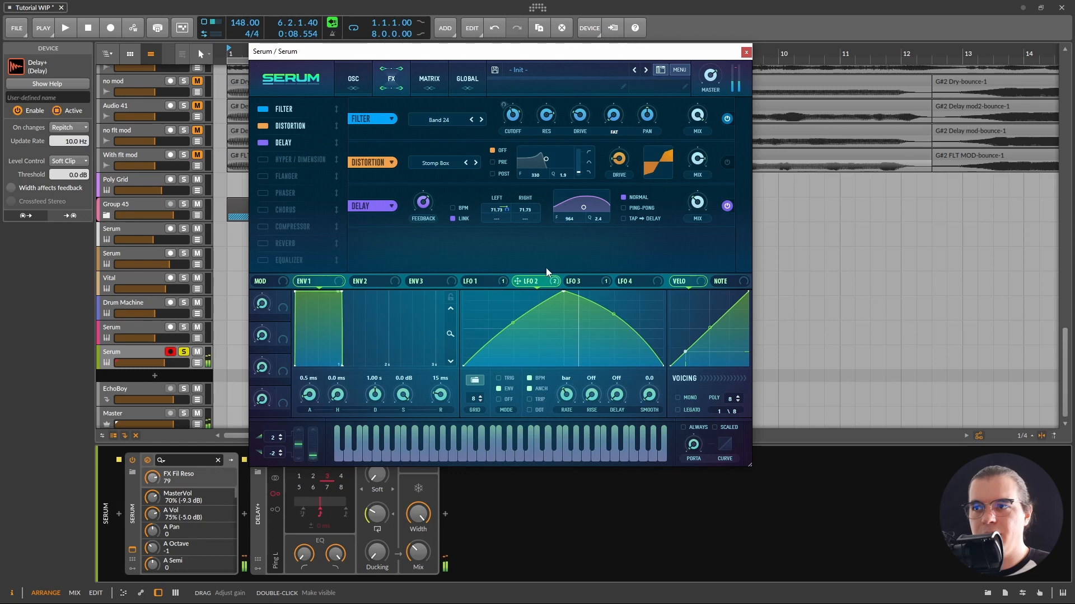
left_click(351, 77)
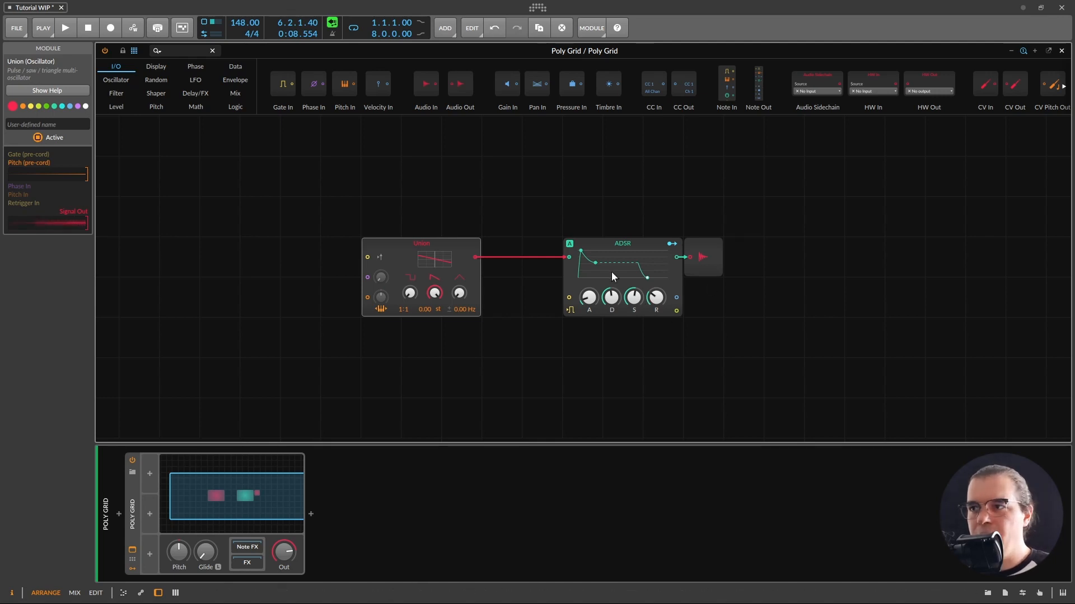
Step: In the Poly Grid patch, raise the ADSR module's sustain to maximum and shorten its release
left_click_drag(633, 298, 637, 247)
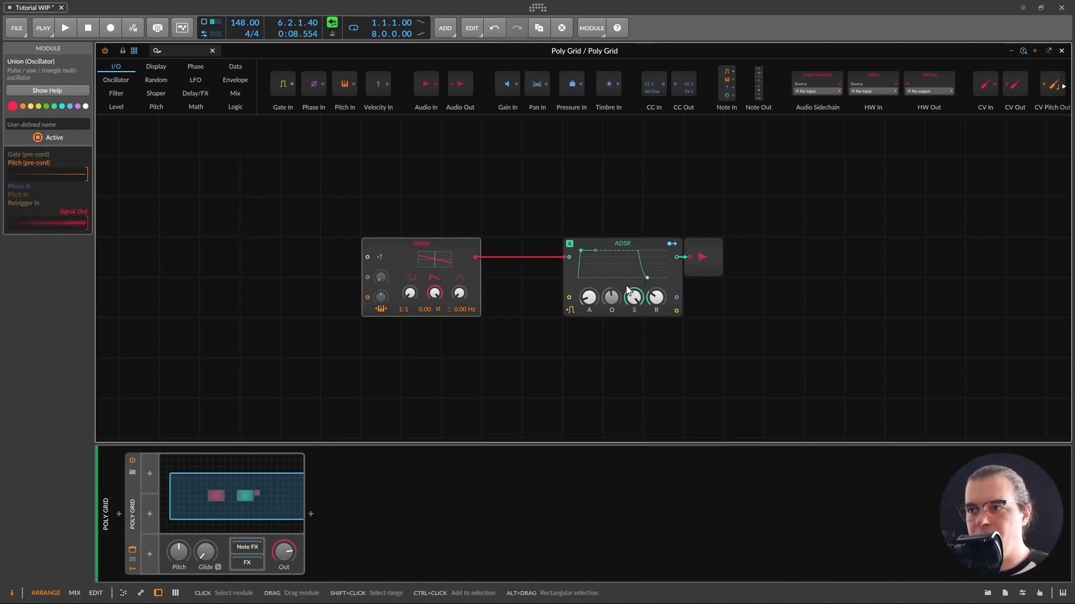
left_click(588, 297)
left_click(588, 297)
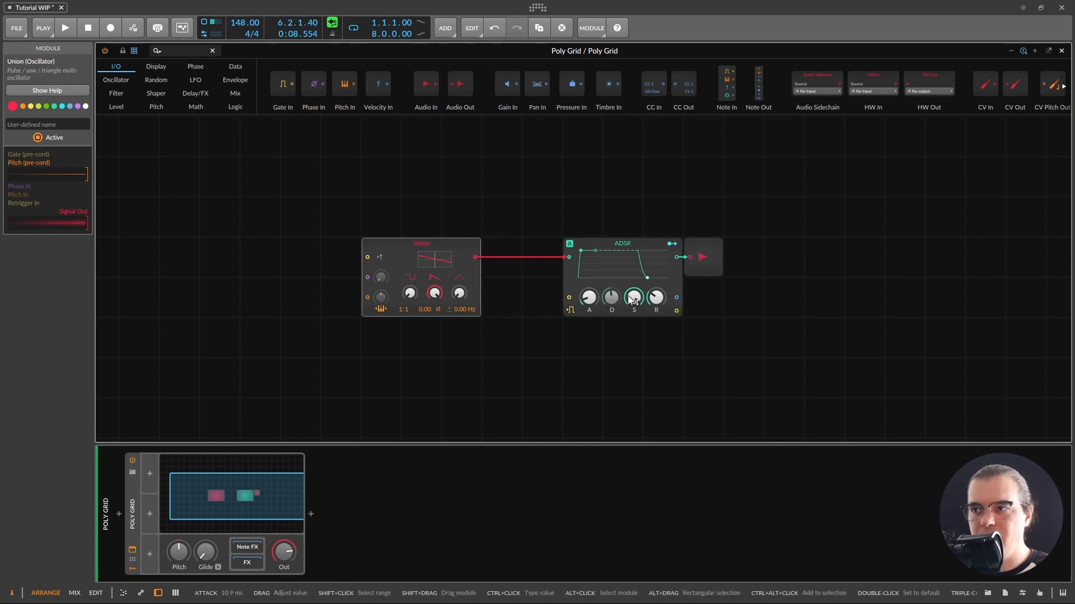
left_click(656, 297)
mouse_move(656, 297)
left_mouse_down()
mouse_move(656, 313)
mouse_move(664, 300)
left_mouse_up()
left_click(523, 348)
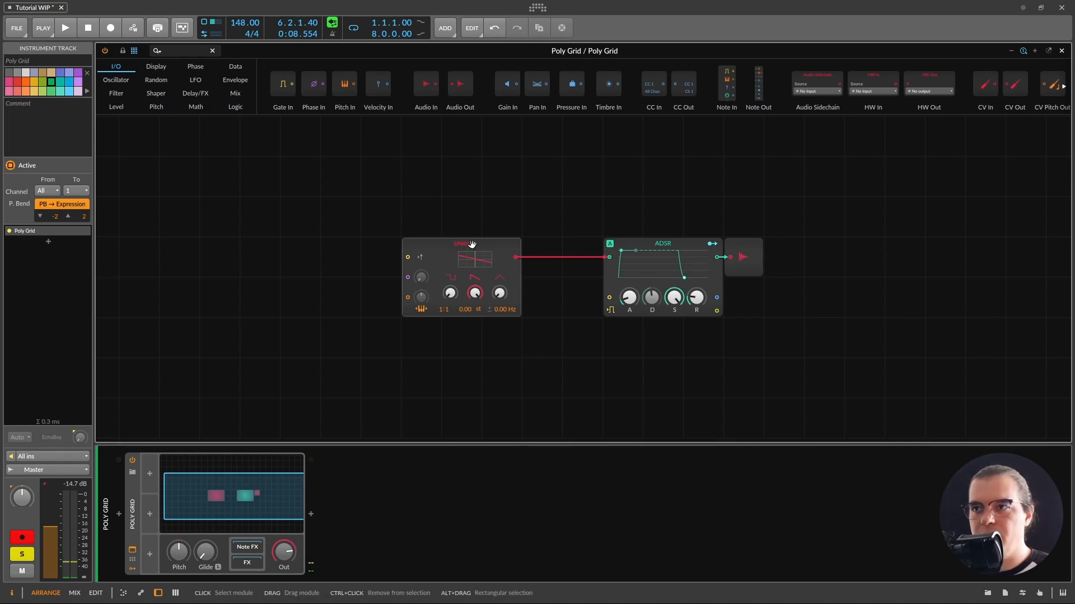
Step: Tune the Union oscillator to -12 semitones and spread the modules to leave room between it and the ADSR
left_click_drag(459, 250, 347, 255)
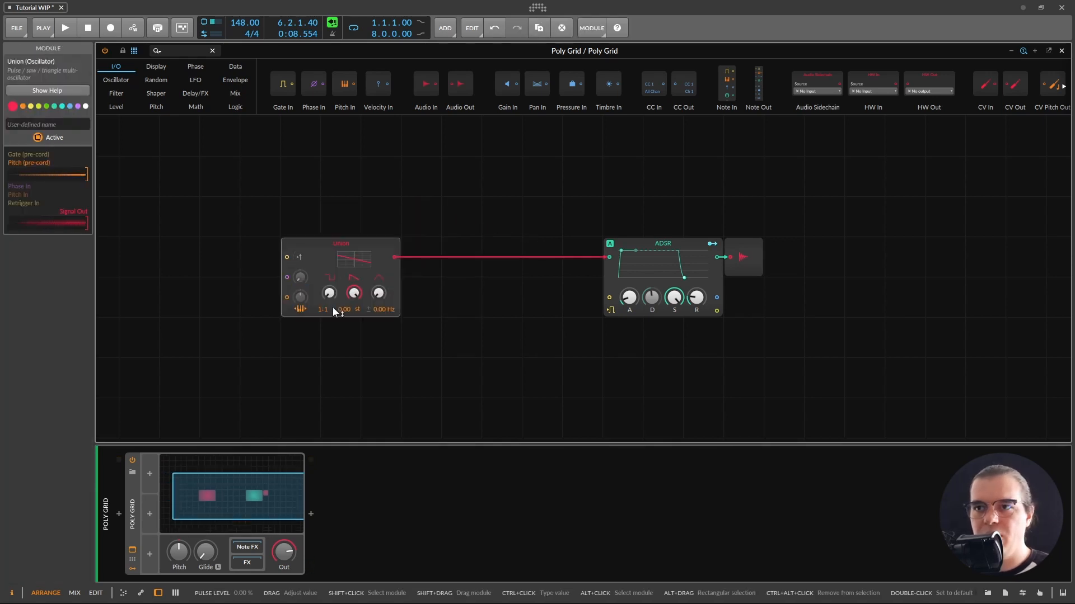
left_click_drag(342, 309, 343, 336)
left_click(585, 332)
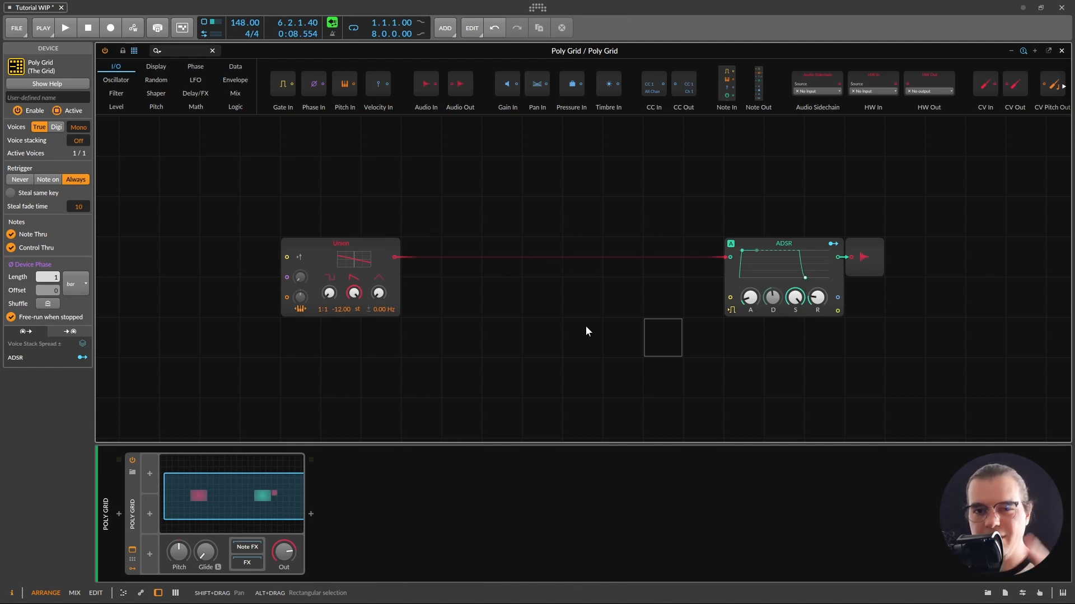
Step: Insert a Phaser+ followed by a Sallen-Key filter into the signal path between the Union oscillator and the ADSR
left_click(196, 94)
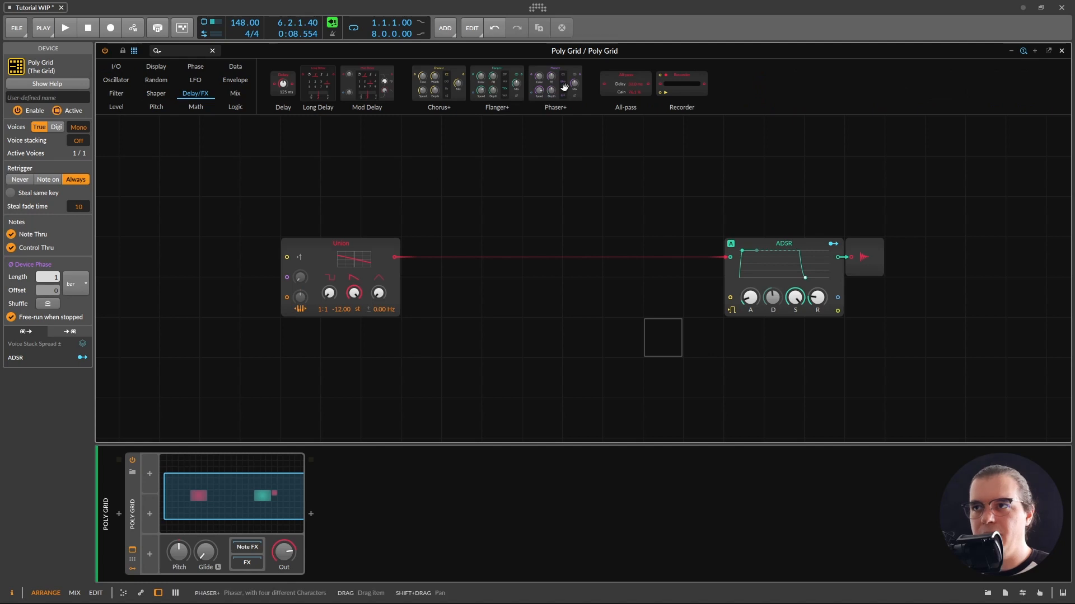
left_click_drag(564, 86, 398, 255)
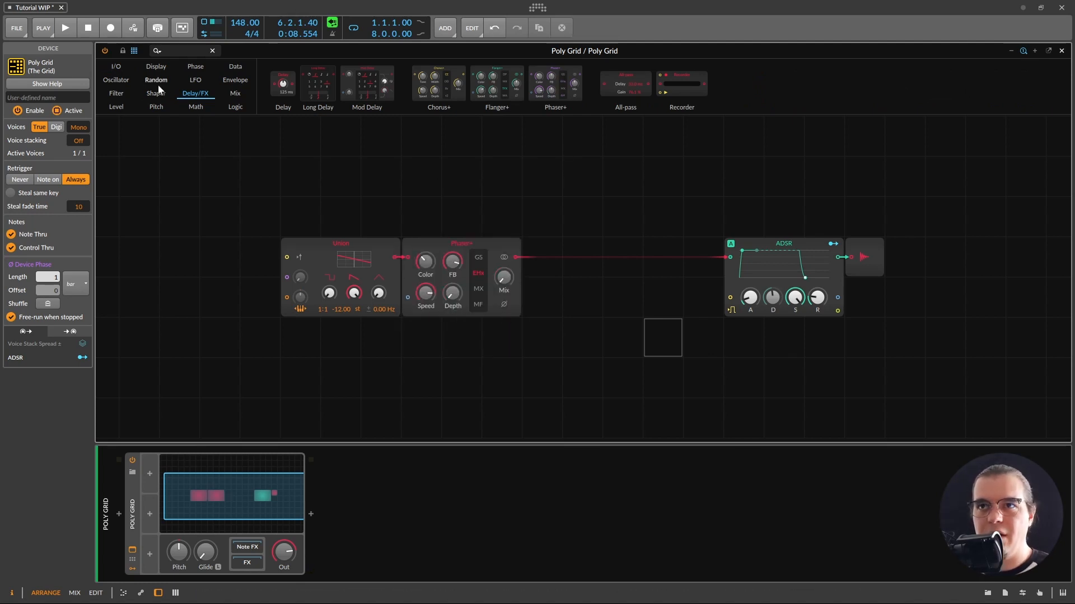
left_click(115, 93)
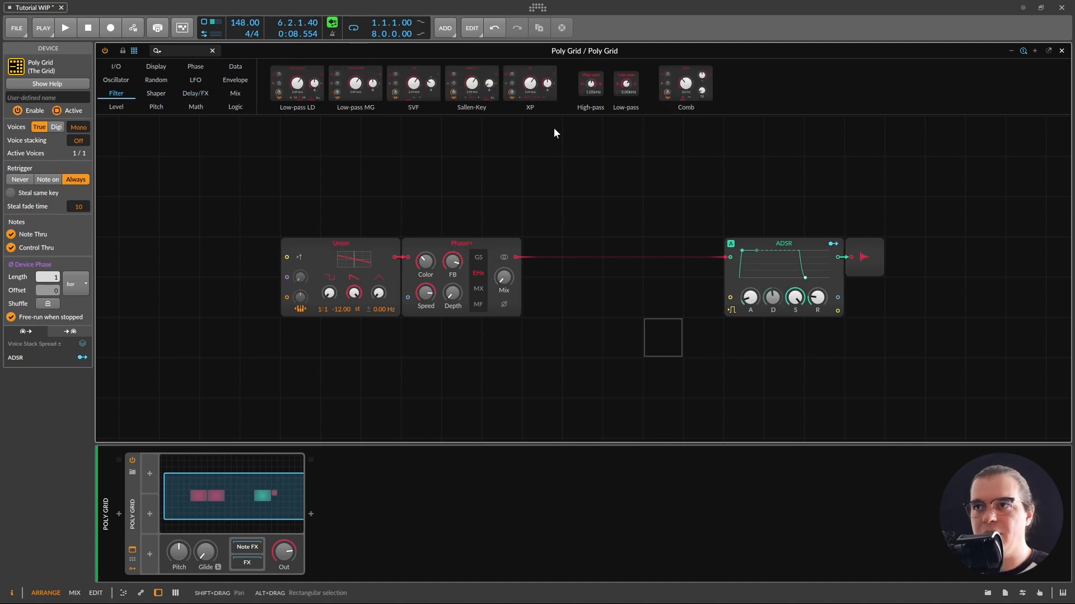
left_click_drag(518, 258, 517, 258)
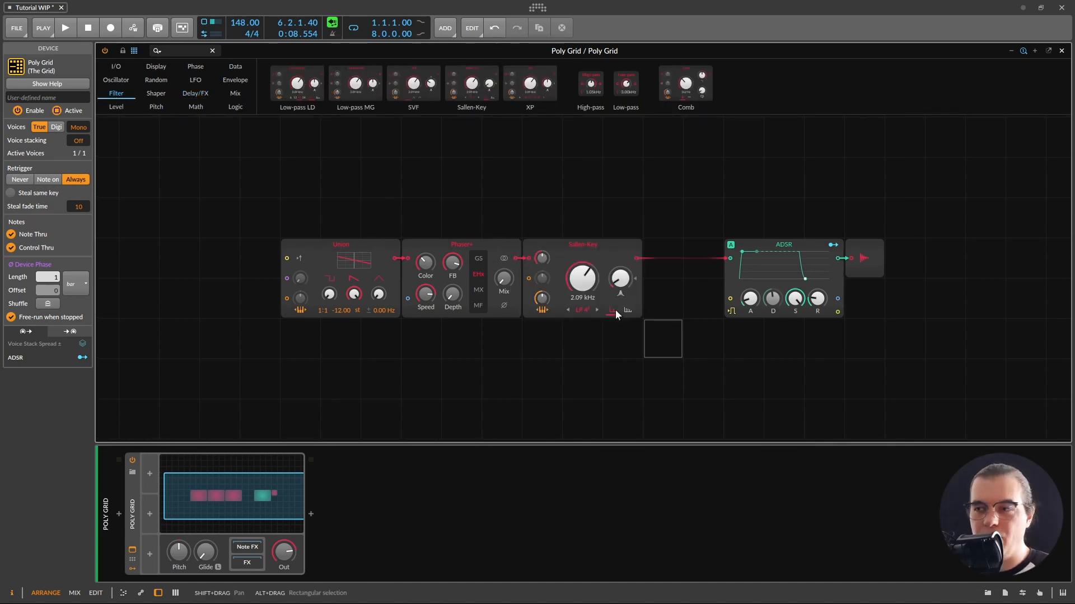
Step: Configure the Sallen-Key filter as BP 6 with 740 Hz cutoff, +7.0 dB drive and 55.8% resonance
left_click(578, 309)
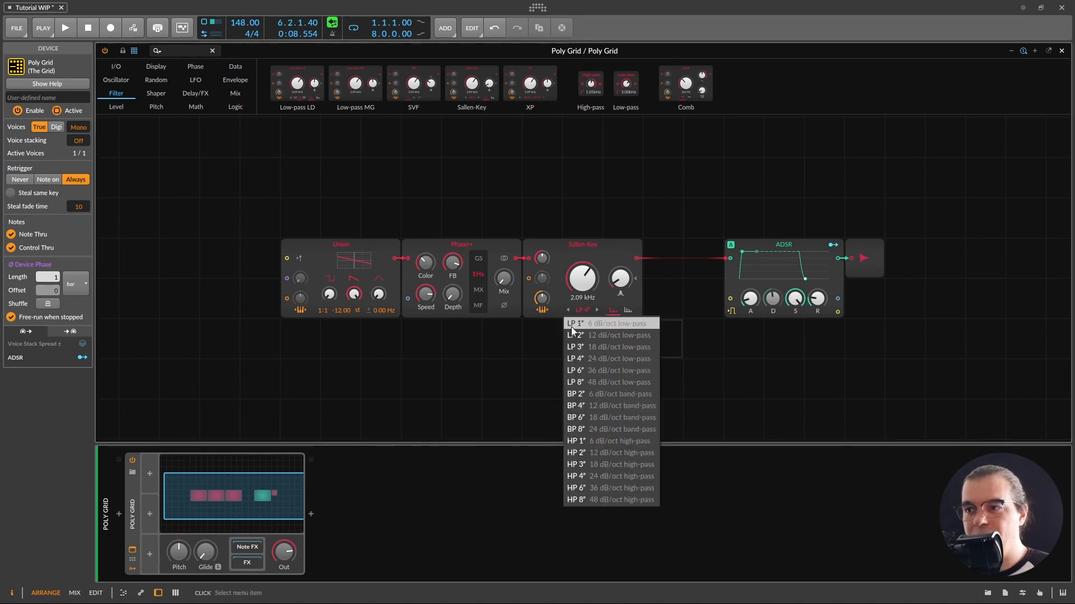
left_click(598, 418)
left_click_drag(542, 258, 542, 274)
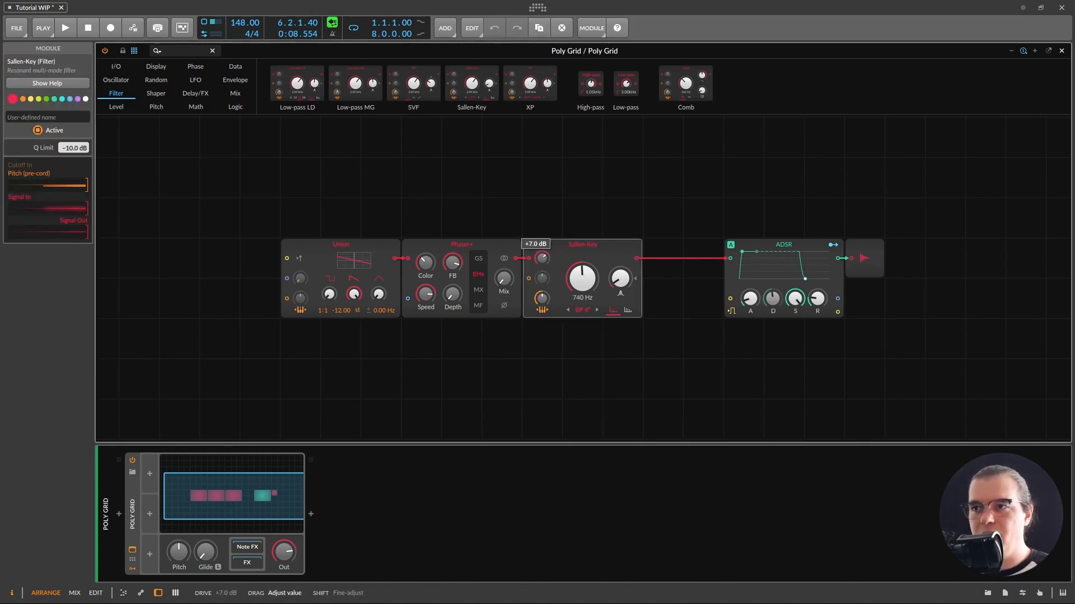
left_click_drag(620, 279, 620, 227)
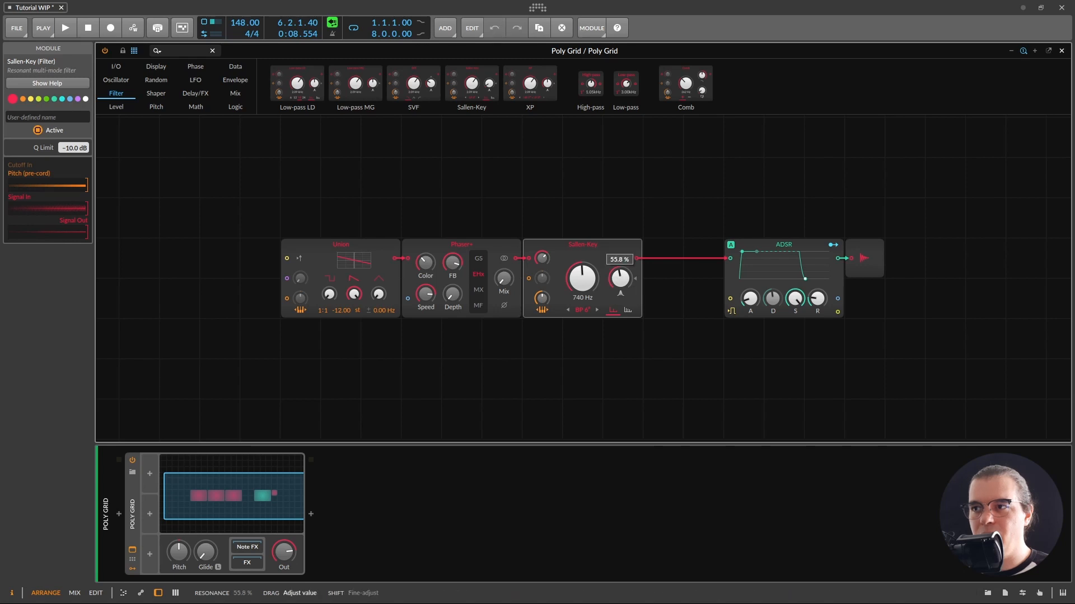
Step: Set the Sallen-Key cutoff to 480 Hz and add an LFO module beneath it with a rate of 1.00 bar
left_click_drag(582, 278, 582, 221)
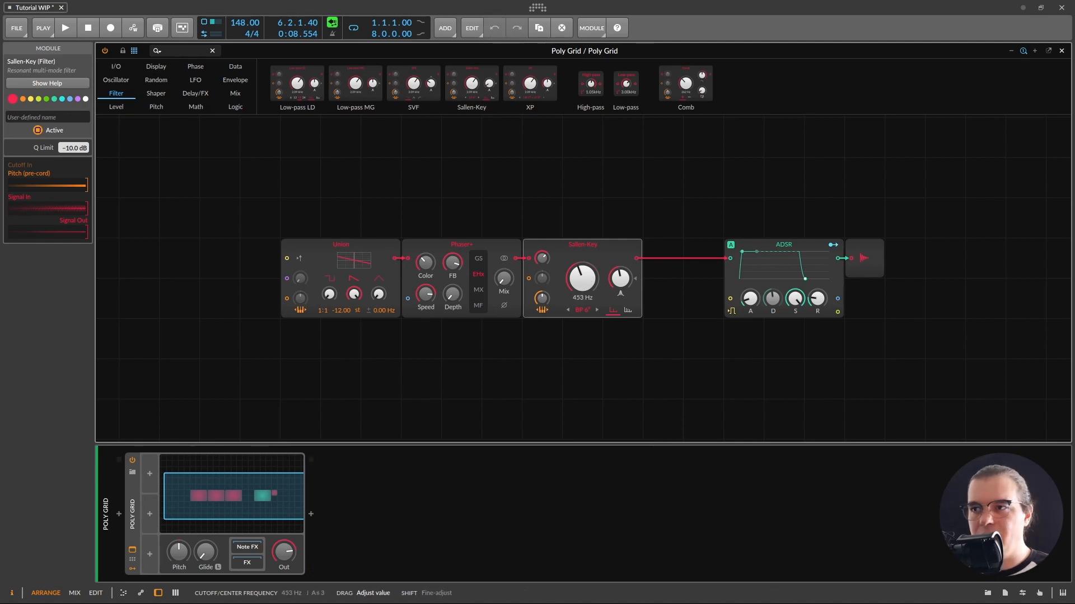
left_click_drag(582, 278, 582, 277)
left_click_drag(134, 84, 576, 388)
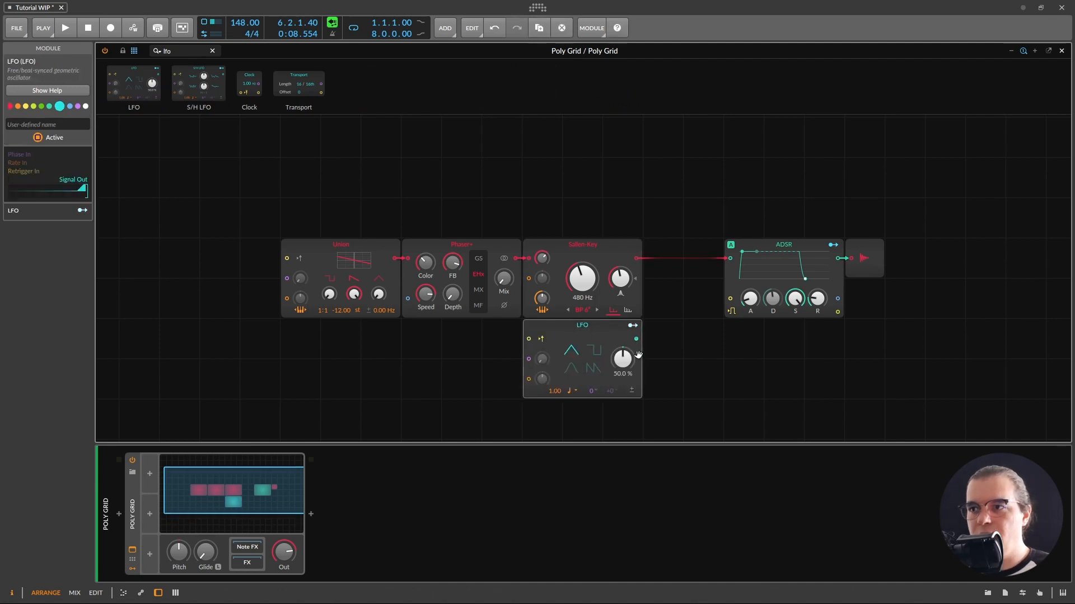
left_click(576, 389)
left_click(603, 187)
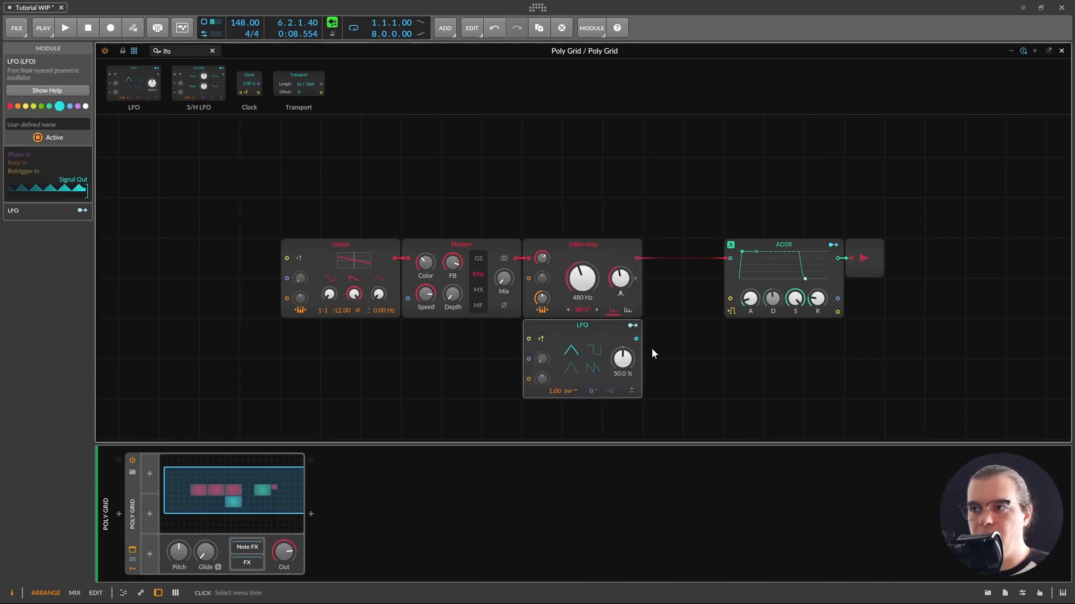
Step: Modulate the Sallen-Key cutoff with the LFO by 60.50 and switch the LFO to its rounded sine-like shape
left_click(633, 325)
left_click_drag(582, 278, 582, 244)
left_click(633, 325)
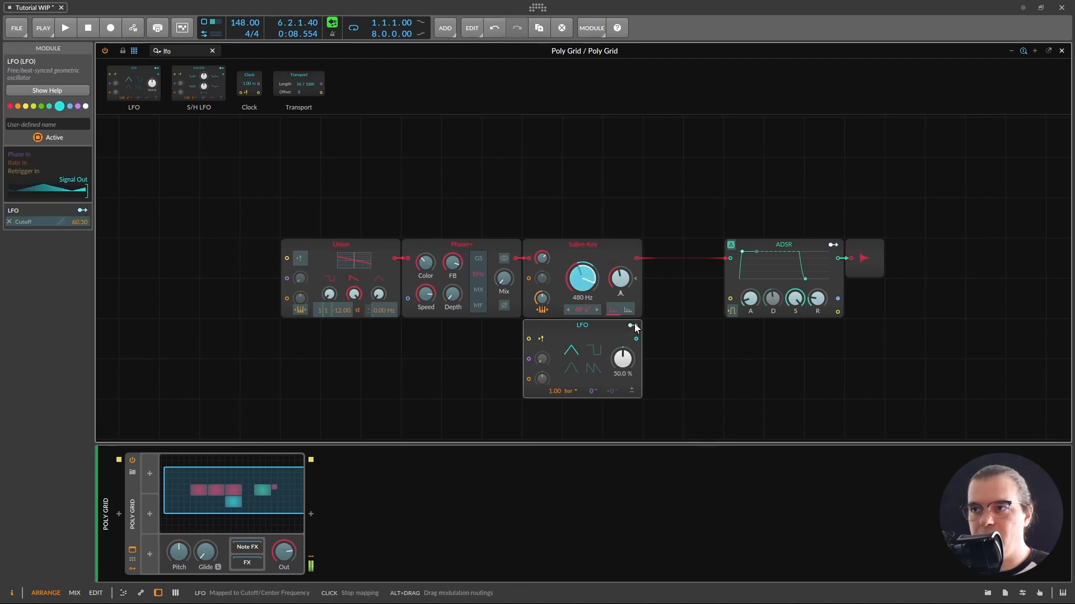
left_click(573, 365)
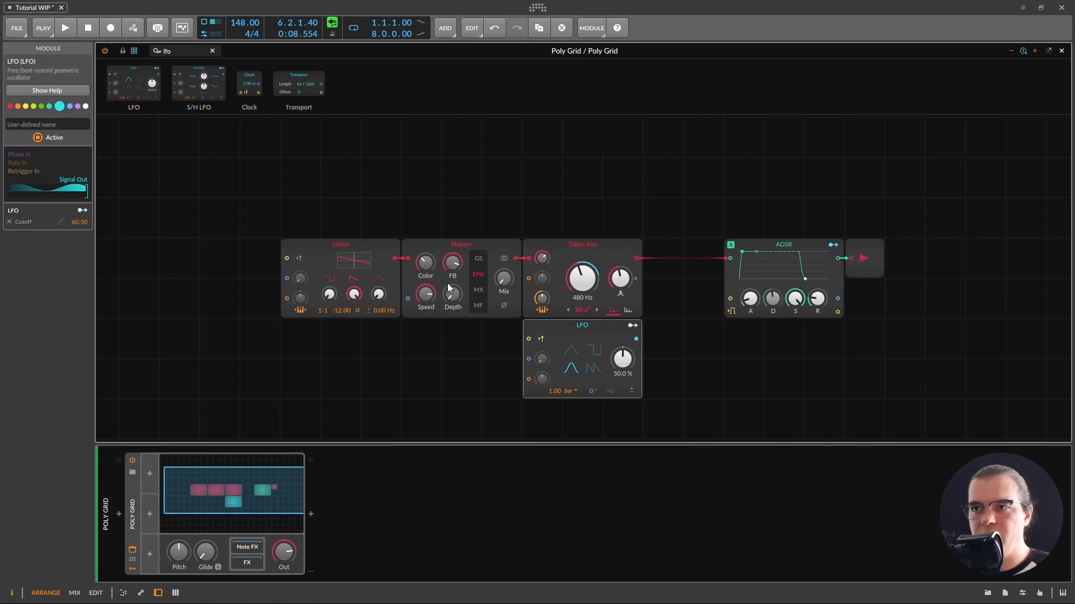
Step: Configure the Phaser+ with 100% mix, the MF mode and 11.5% color
mouse_move(452, 290)
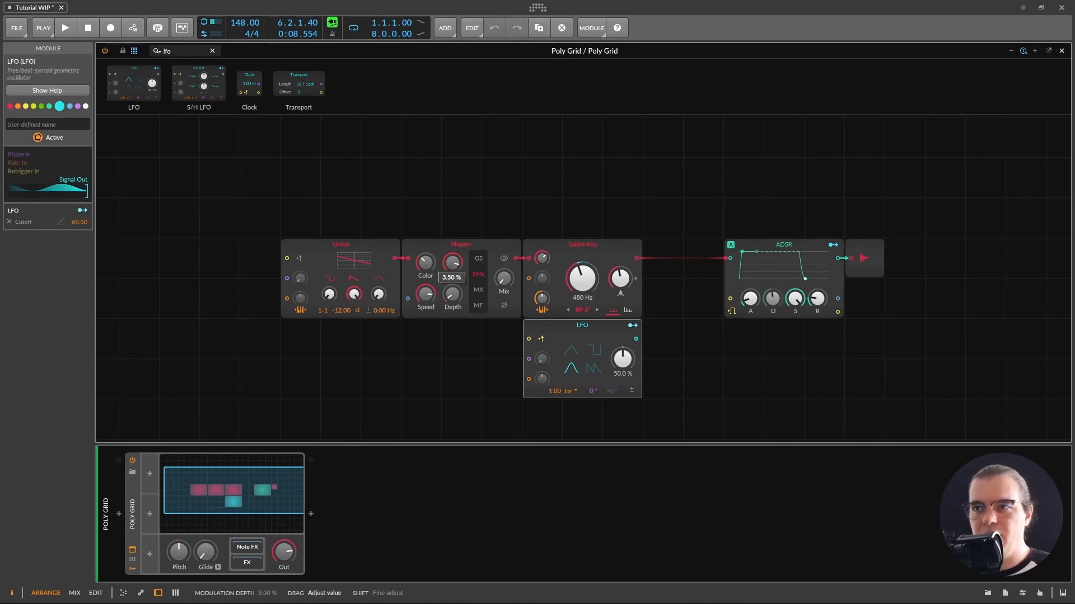
mouse_move(499, 280)
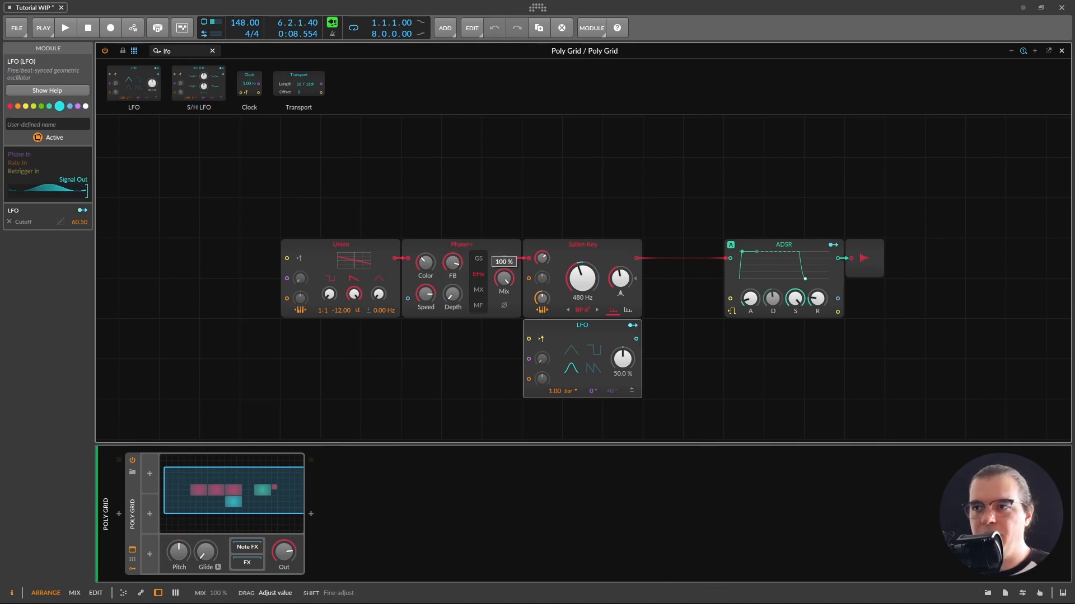
mouse_move(504, 278)
left_mouse_down()
mouse_move(504, 313)
mouse_move(503, 295)
left_mouse_up()
double_click(504, 278)
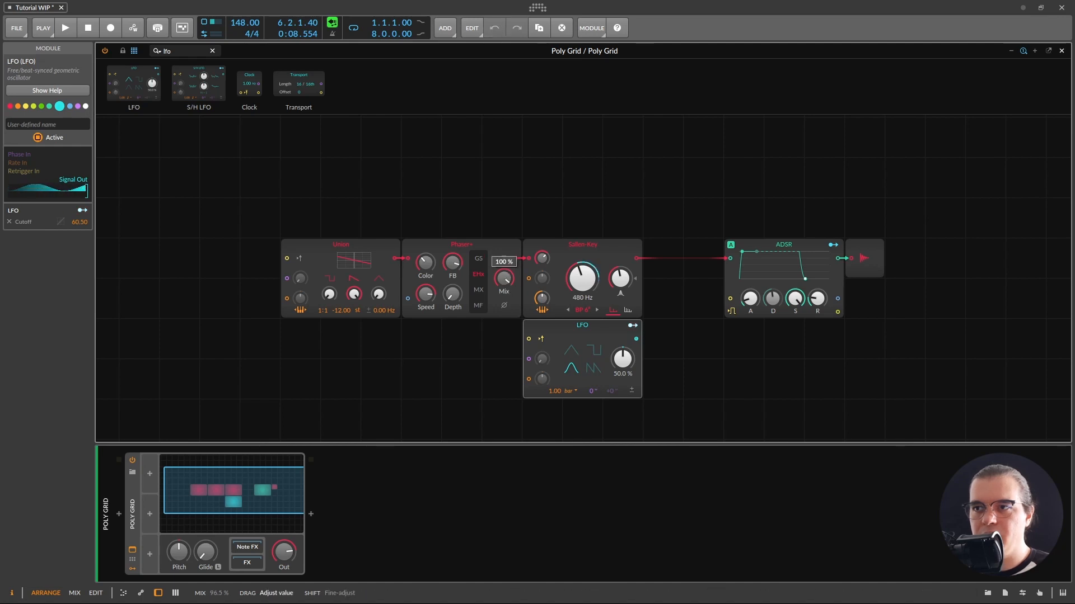
left_click(478, 306)
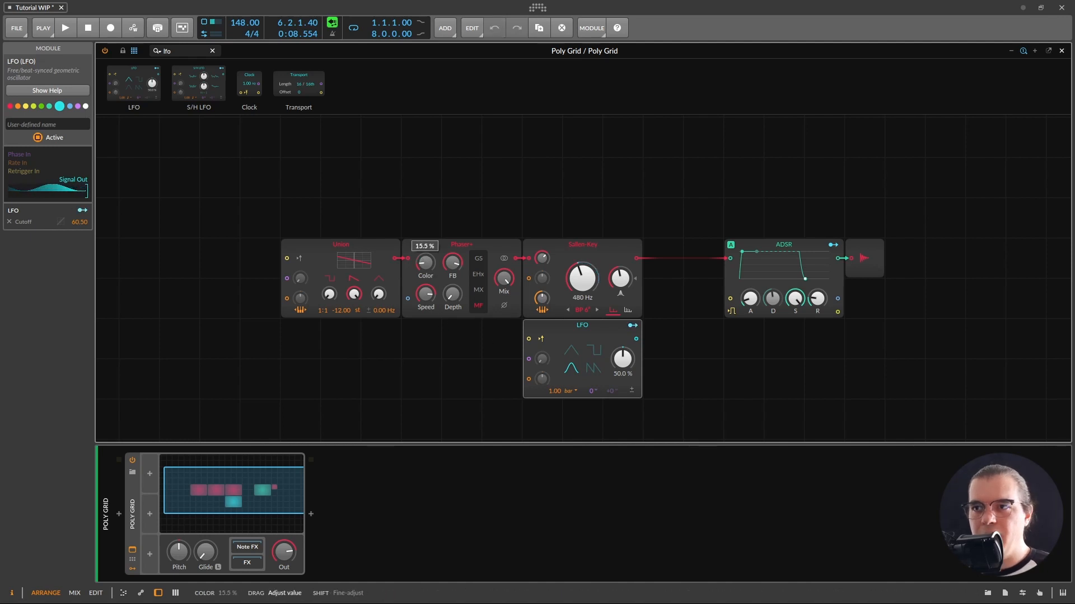
left_click_drag(452, 263, 429, 266)
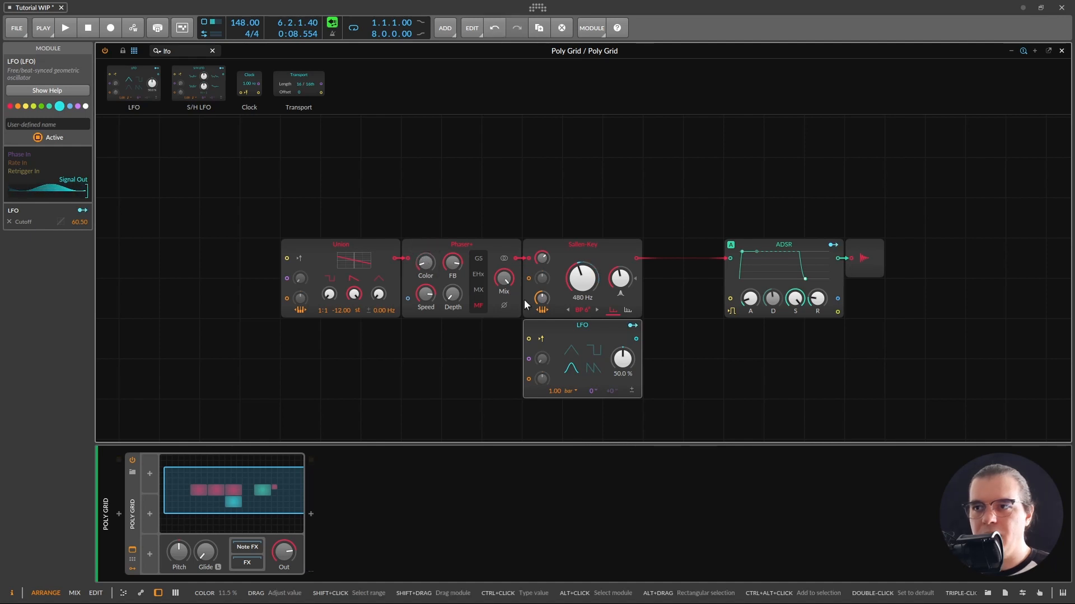
Step: Set the Phaser+ color to about 42% and modulate it with the LFO by -0.34
left_click(633, 326)
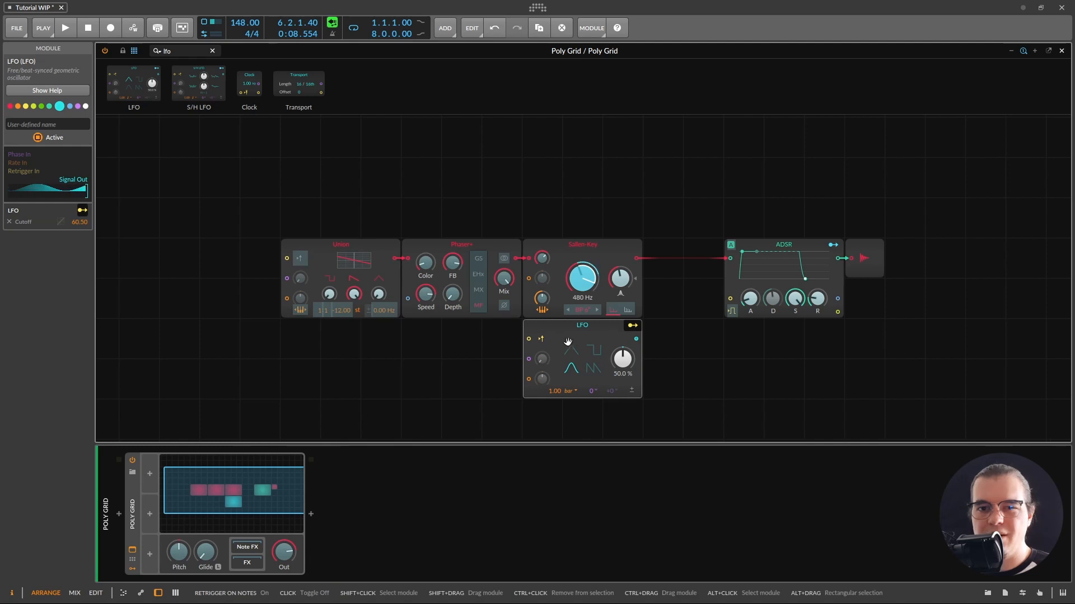
left_click_drag(428, 268, 431, 263)
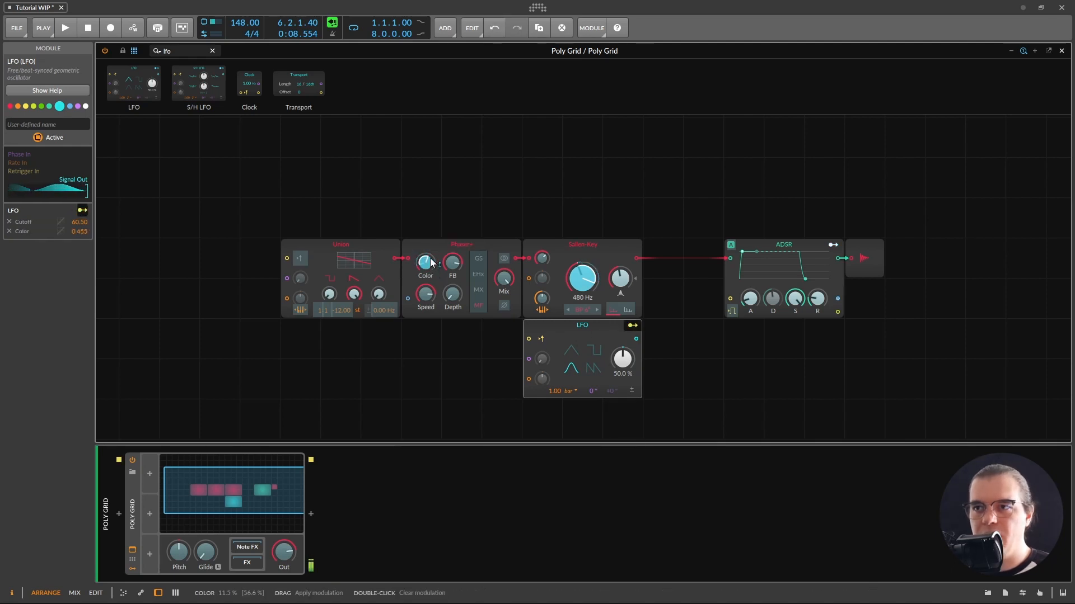
left_click(633, 326)
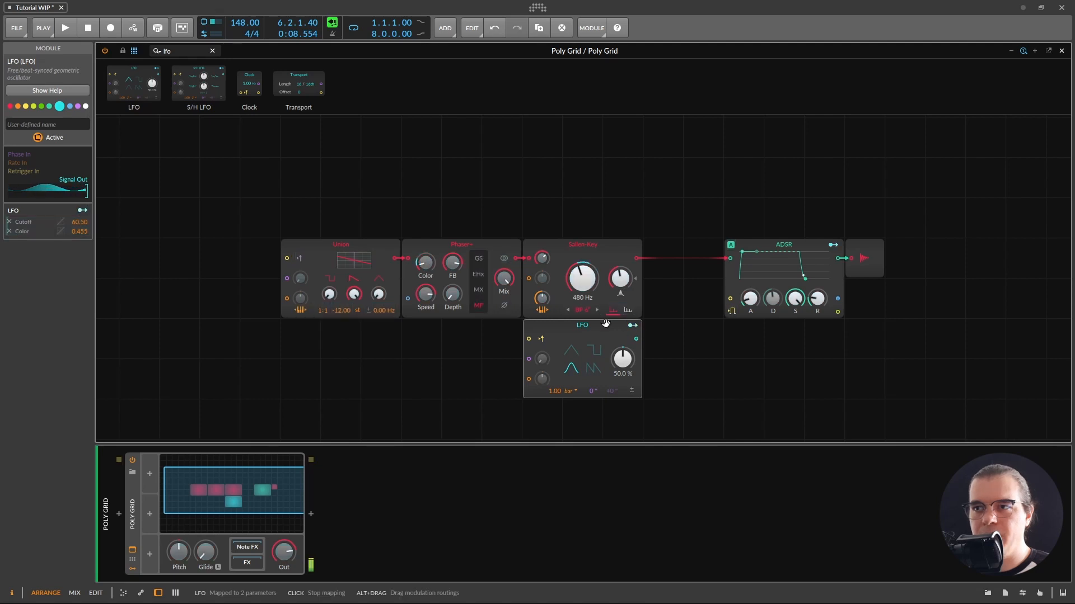
mouse_move(426, 261)
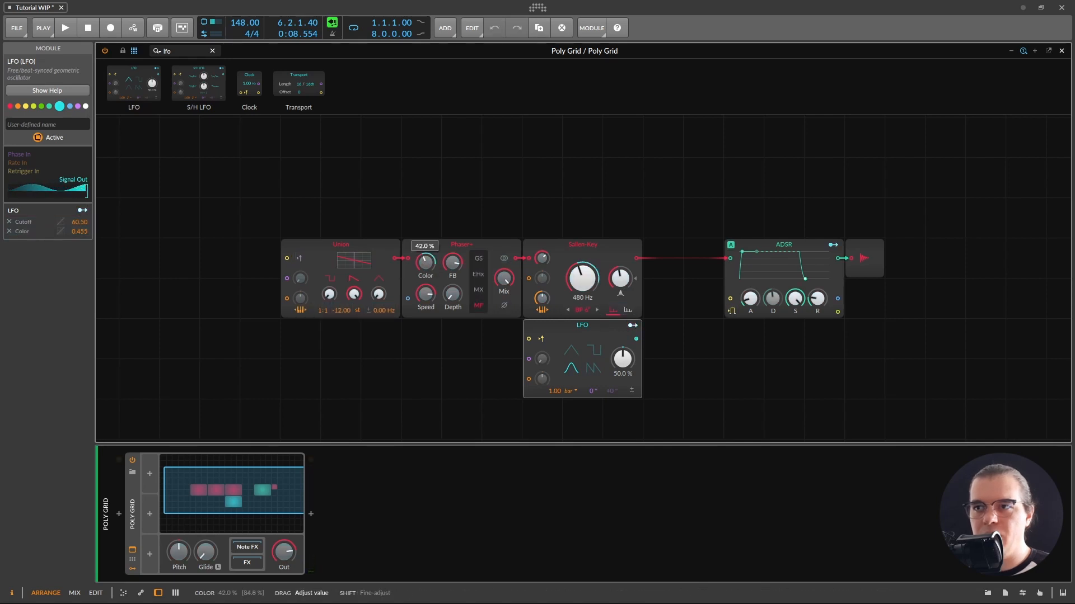
left_click(633, 326)
left_click_drag(428, 263, 455, 263)
left_click(633, 325)
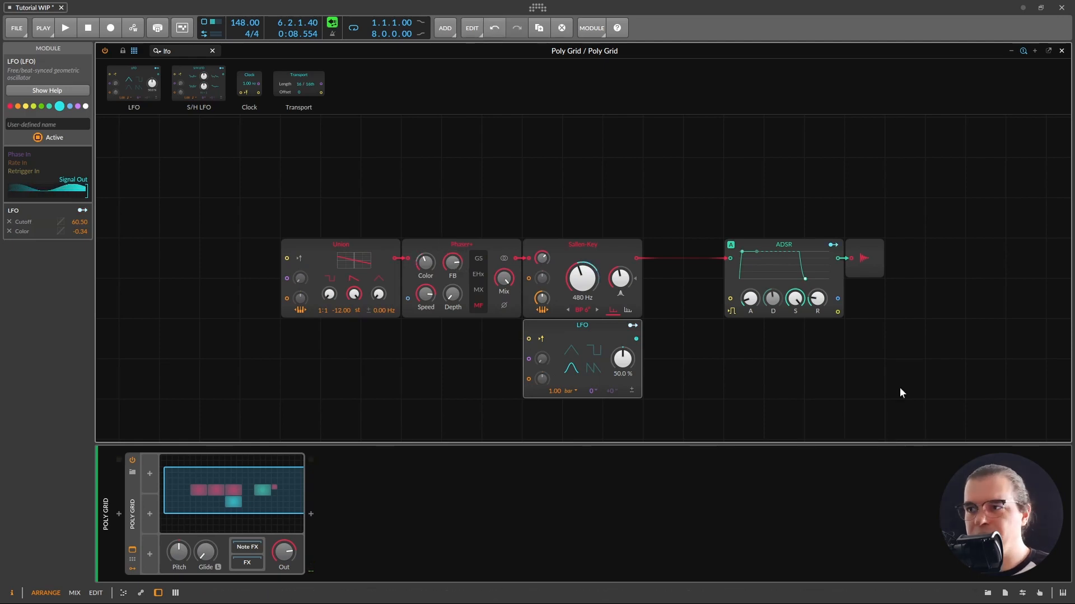
Step: Insert a Delay+ after the Poly Grid device and narrow its EQ with the low-cut and high-cut filters
left_click(313, 513)
type("delay")
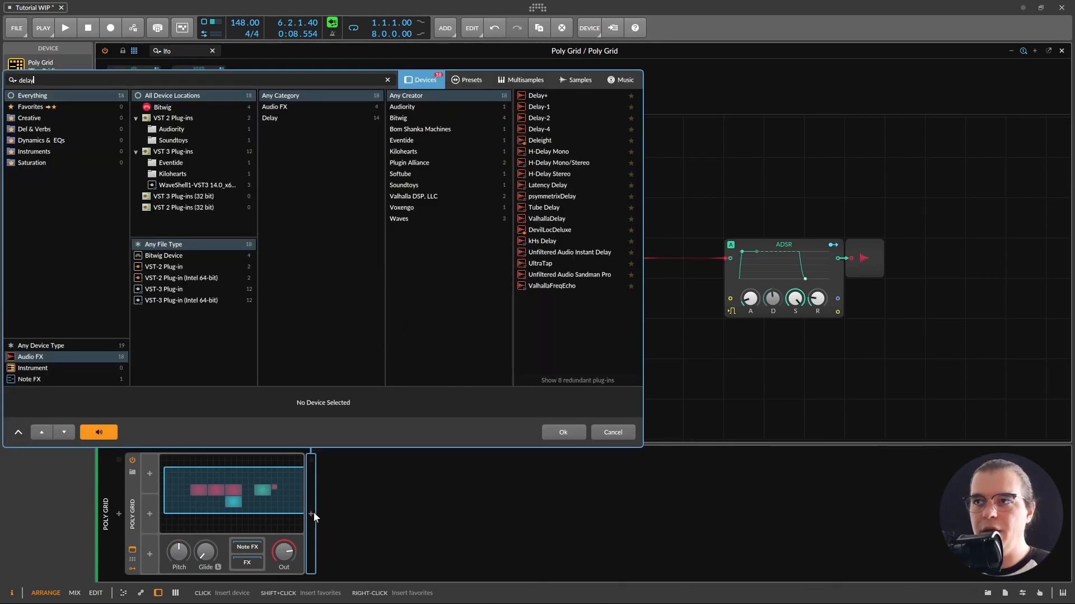
key("Return")
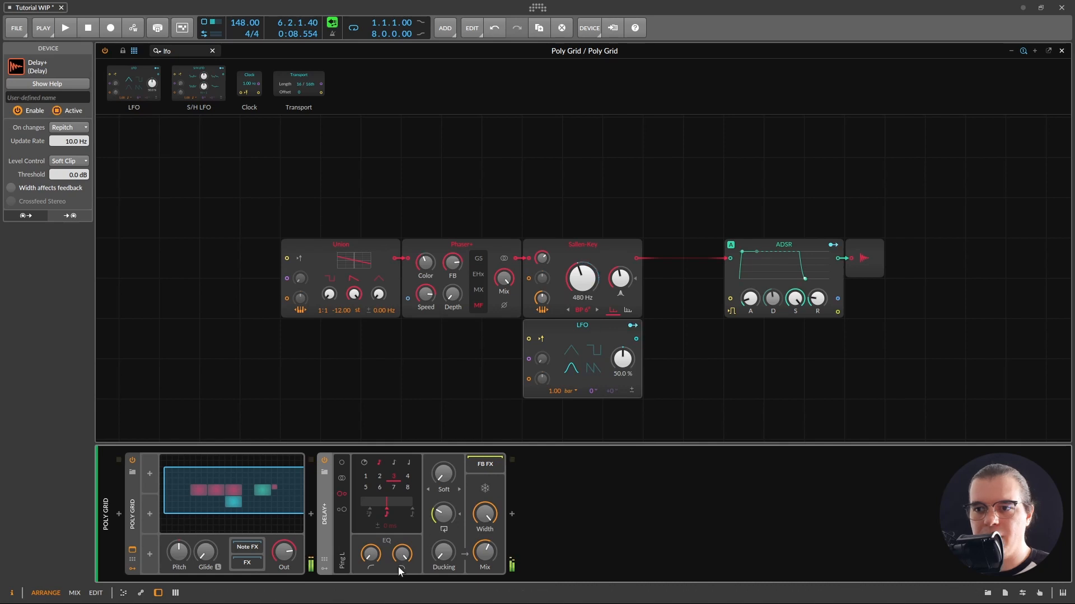
left_click_drag(443, 514, 443, 518)
left_click_drag(402, 554, 371, 542)
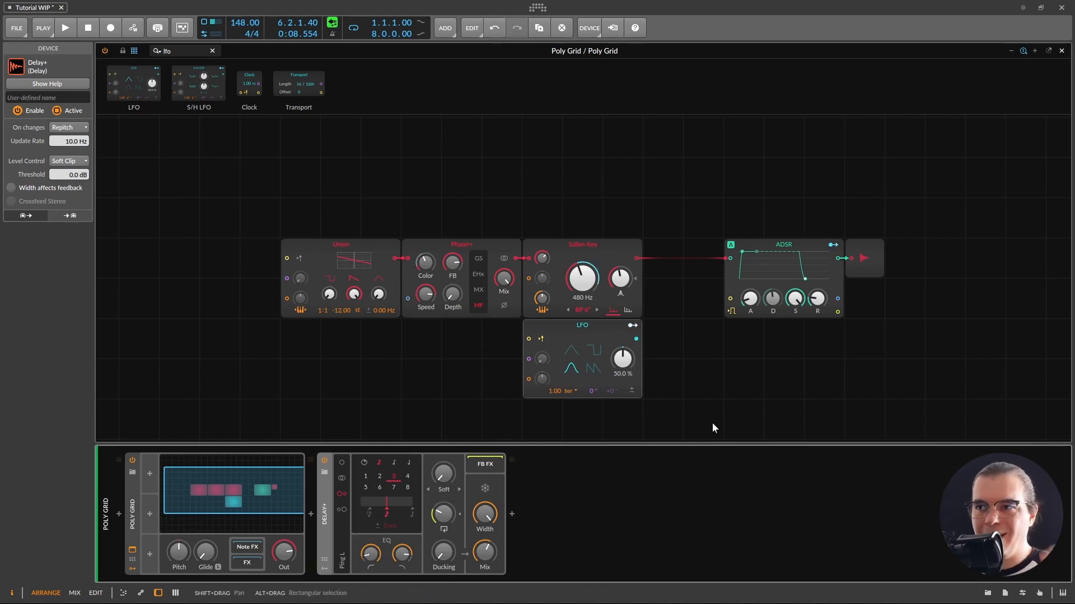
Step: Move the ADSR and Audio Out modules further along the chain and insert a Comb filter after the Sallen-Key
left_click(741, 249)
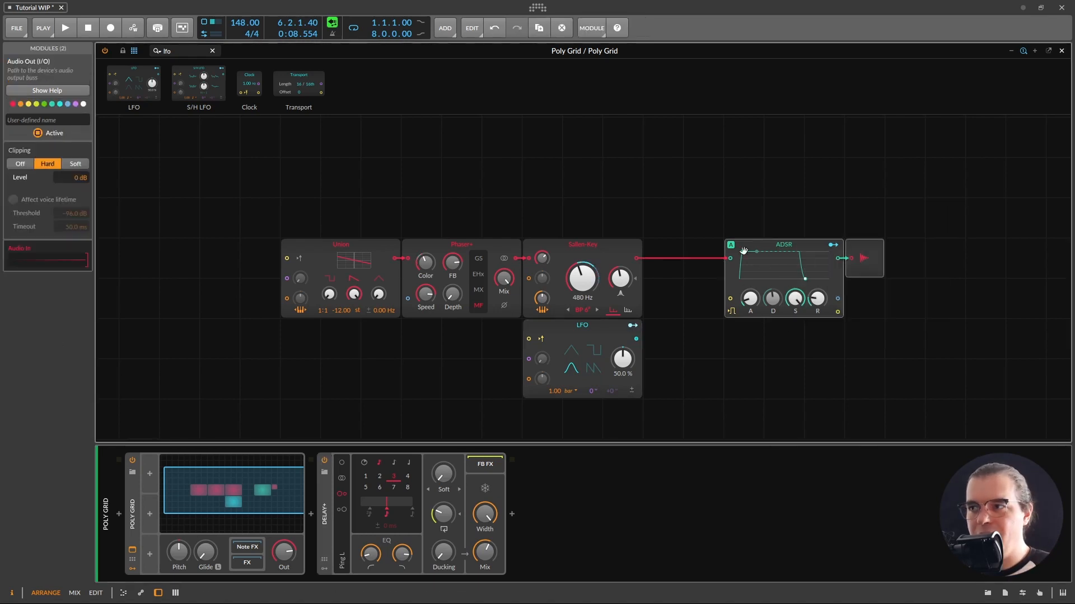
left_click_drag(765, 249, 845, 249)
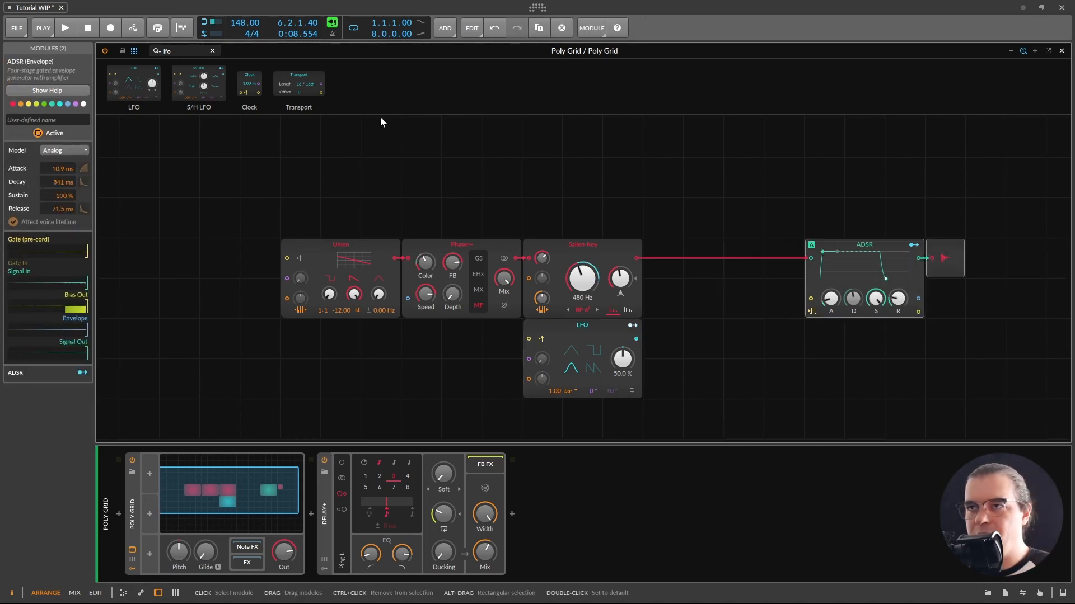
triple_click(182, 51)
type("com")
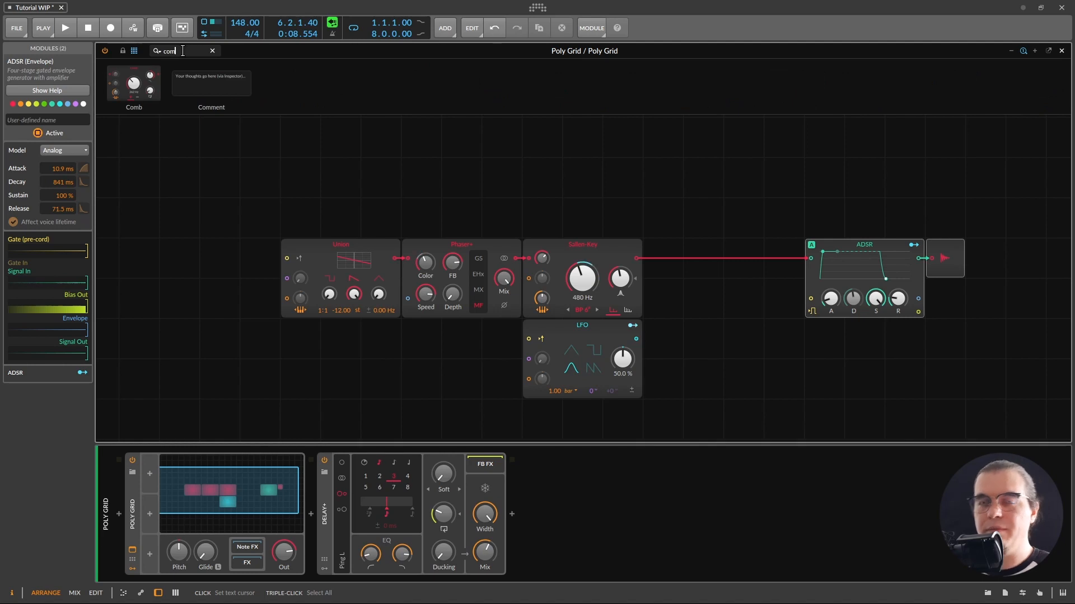
left_click_drag(135, 84, 637, 258)
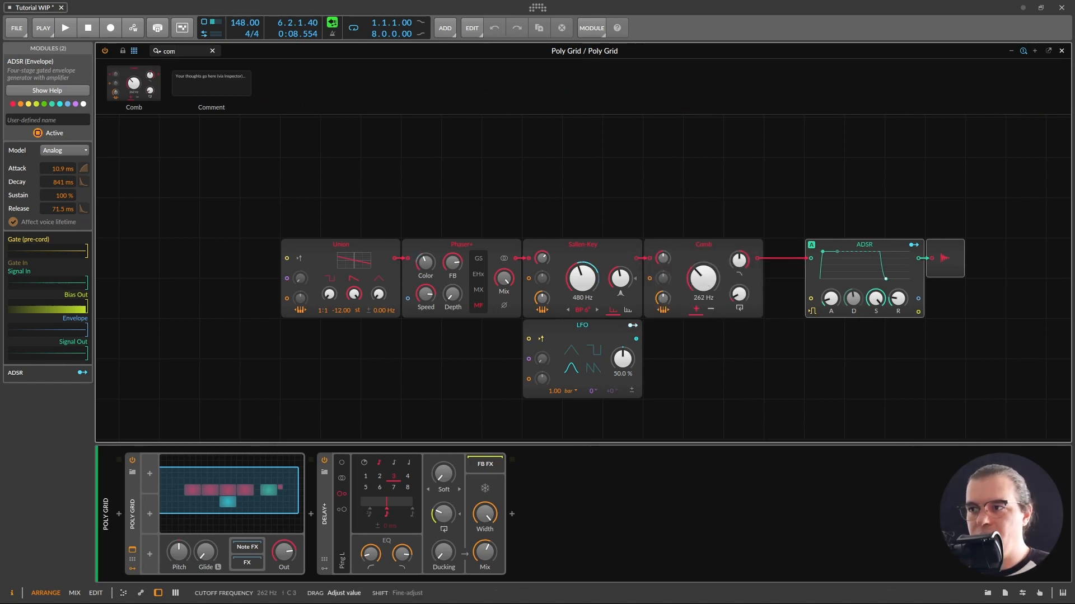
Step: Lower the Comb filter's cutoff frequency to 26.0 Hz
left_click_drag(703, 279, 707, 283)
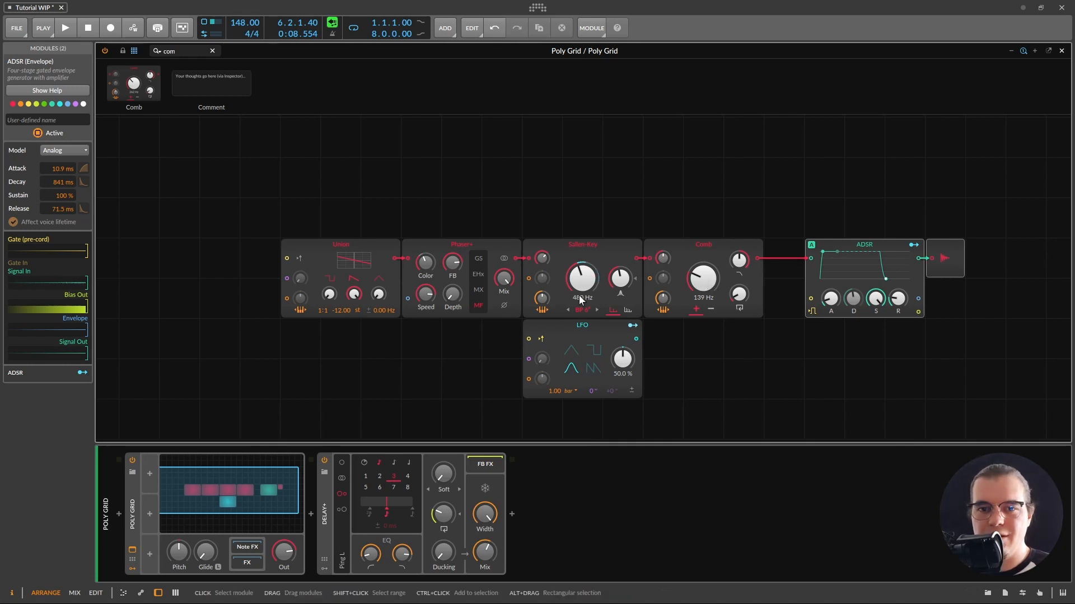
left_click_drag(694, 299, 695, 304)
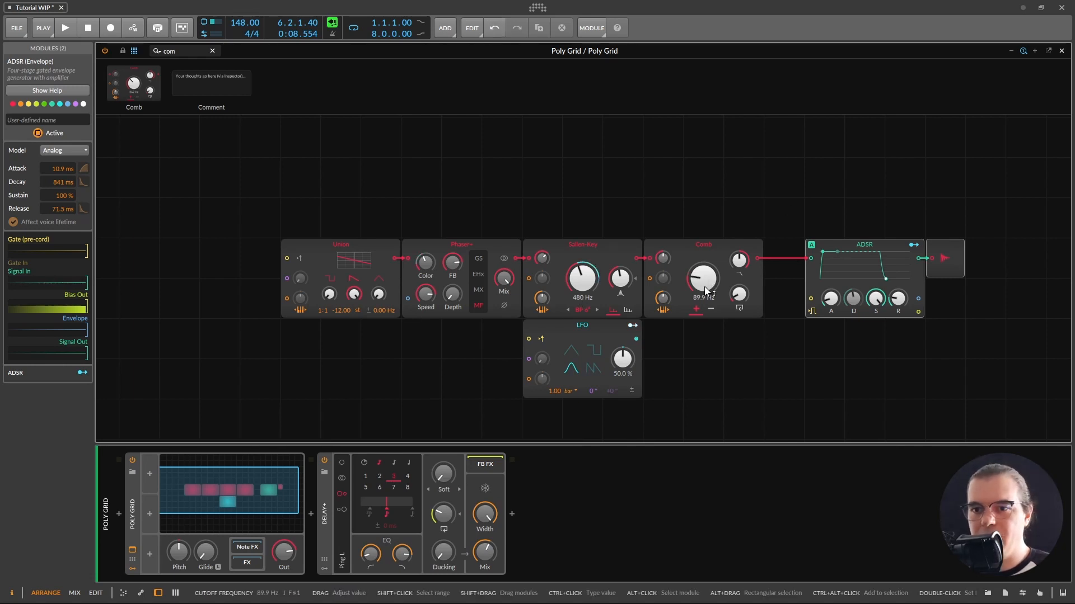
left_click_drag(704, 281, 705, 286)
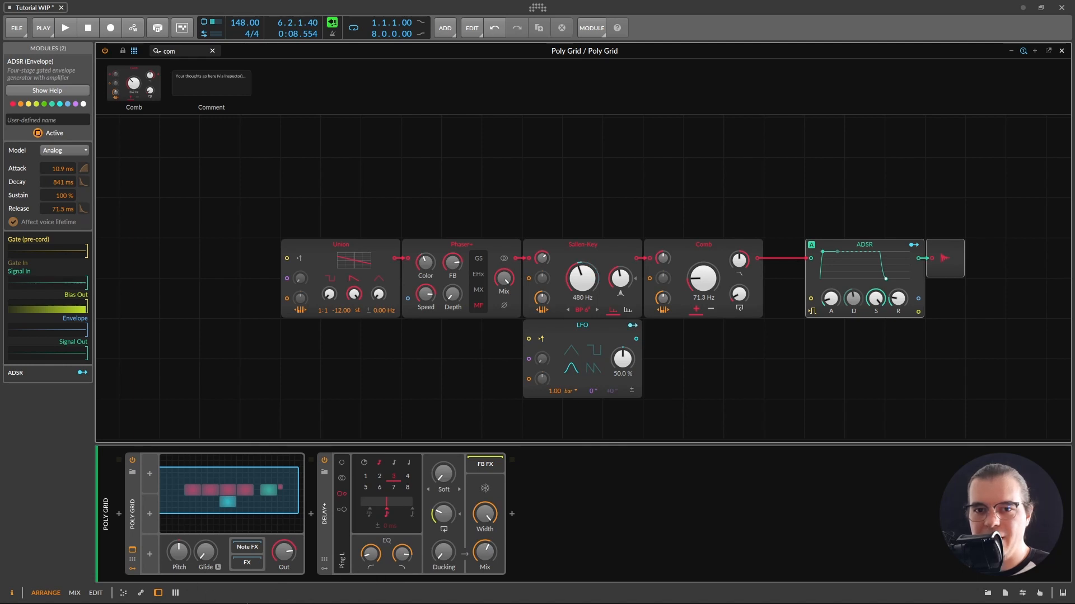
left_click_drag(706, 309, 705, 326)
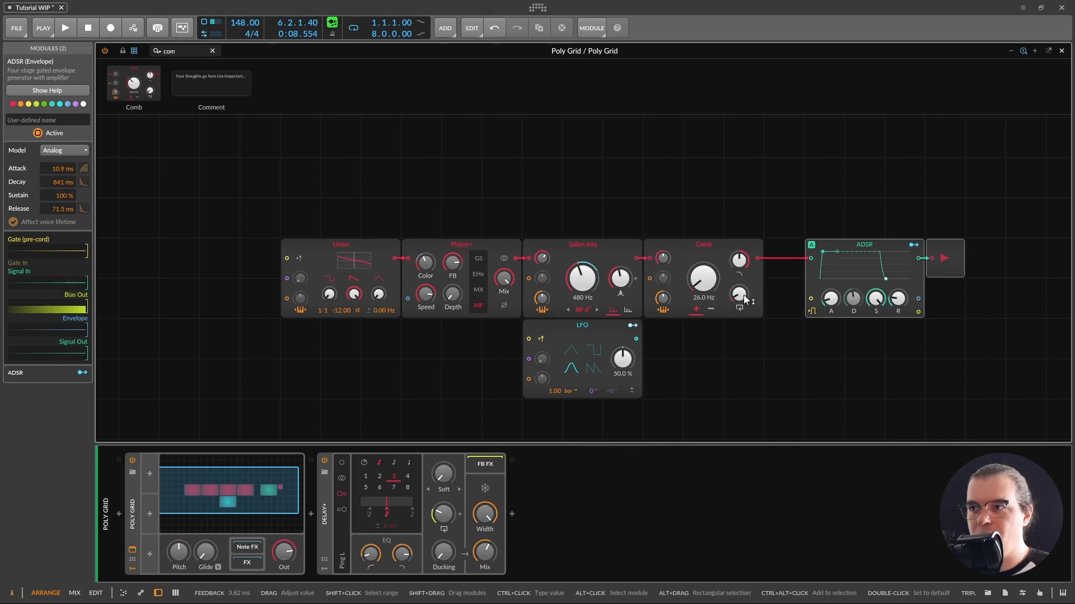
Step: Raise the Comb filter's feedback, adjust its dampening and minimize its key tracking, with positive feedback polarity
left_click_drag(740, 293, 744, 265)
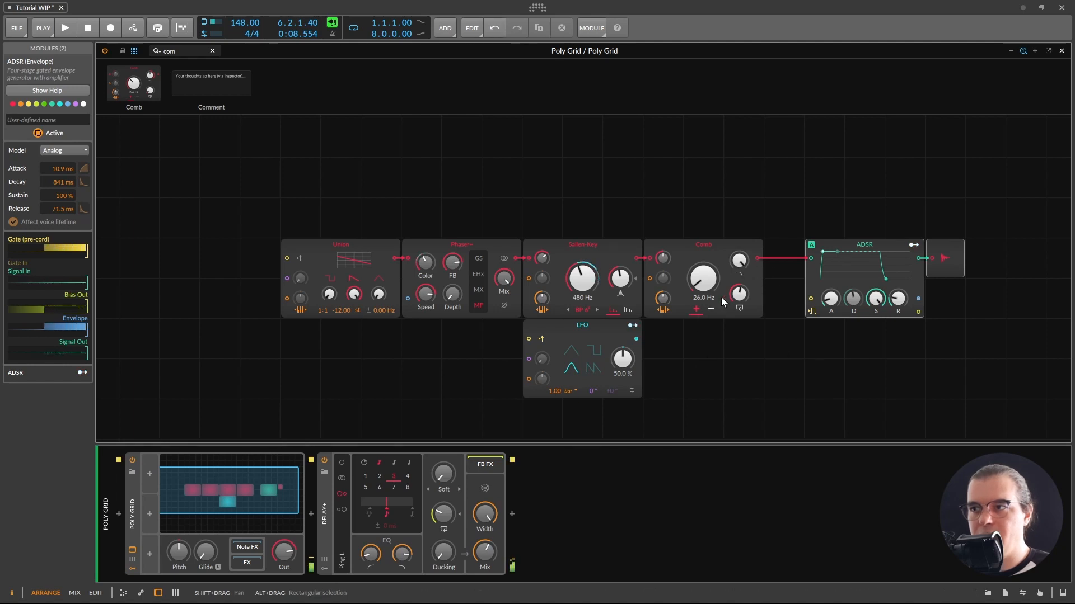
left_click_drag(738, 261, 739, 246)
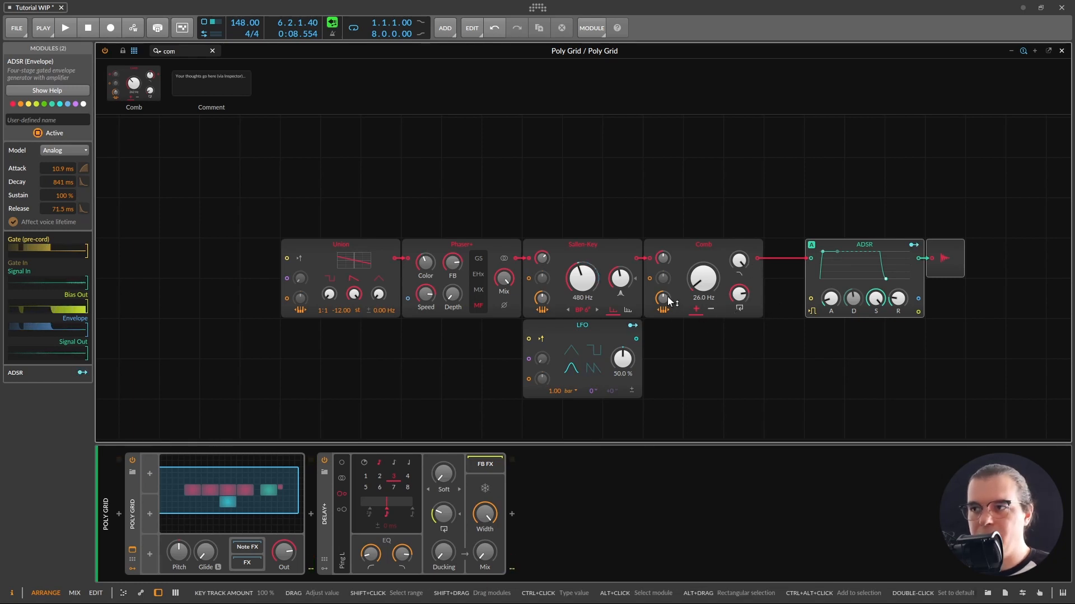
left_click_drag(662, 300, 663, 361)
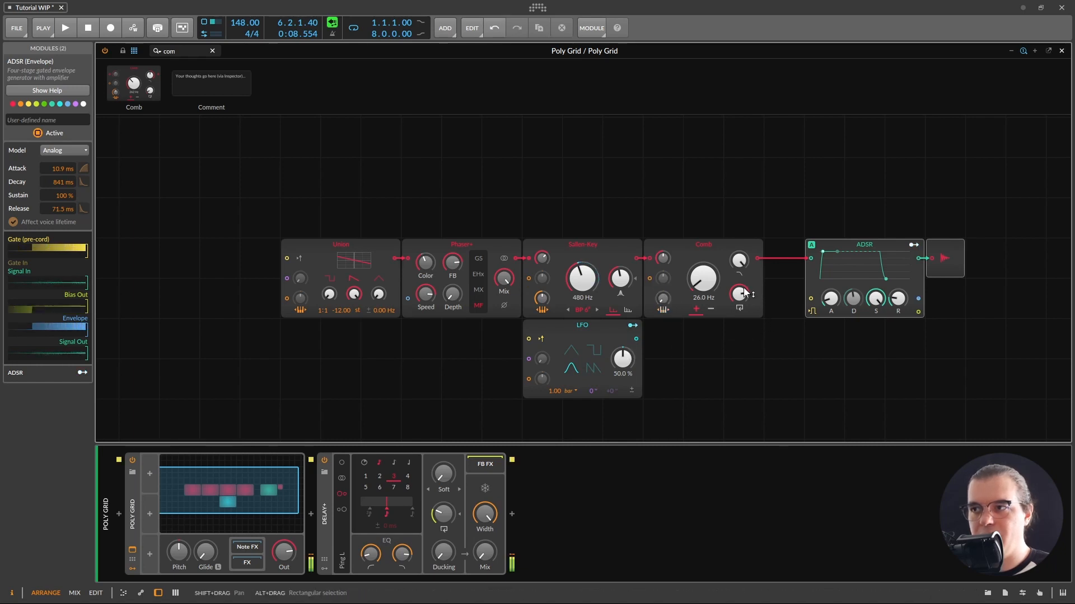
left_click_drag(742, 264, 739, 294)
left_click(711, 310)
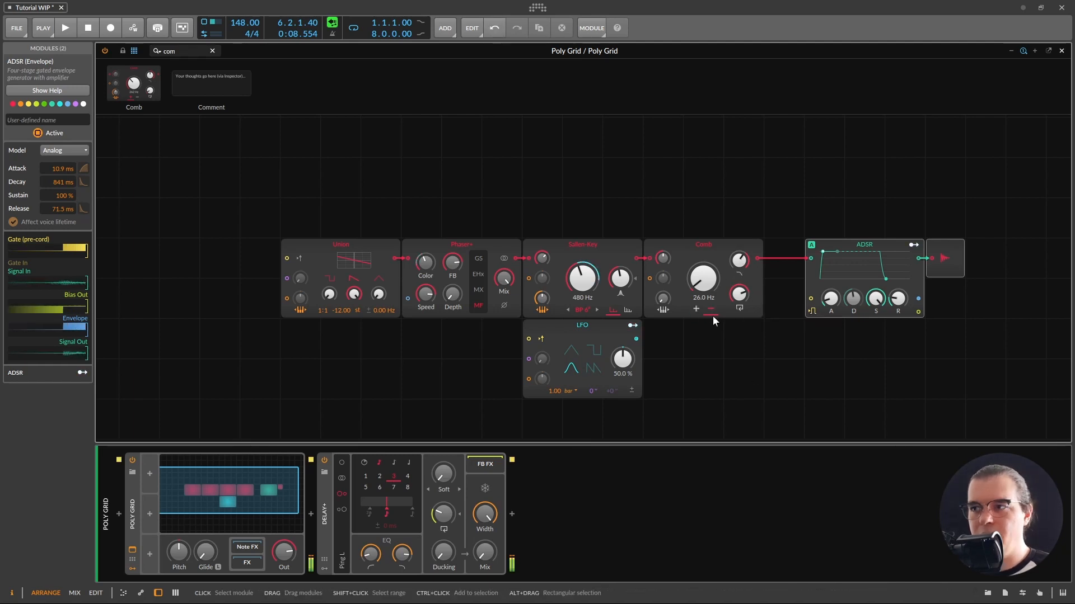
left_click(697, 311)
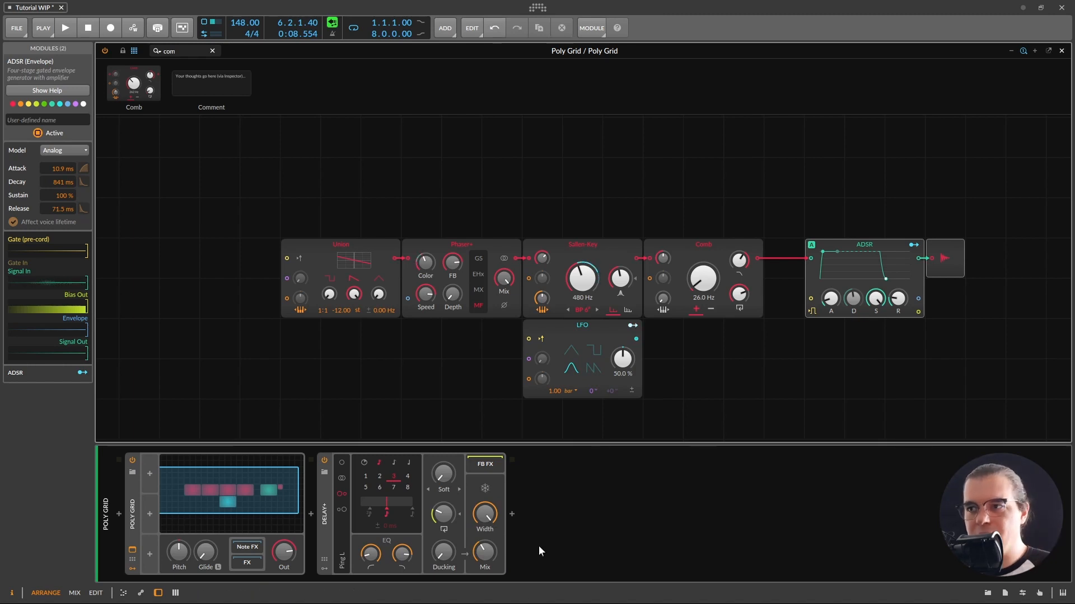
Step: Try LFO skew settings between 12.5% and 88.0%, ending at 13.0%, and increase the Phaser+ modulation depth
left_click(582, 332)
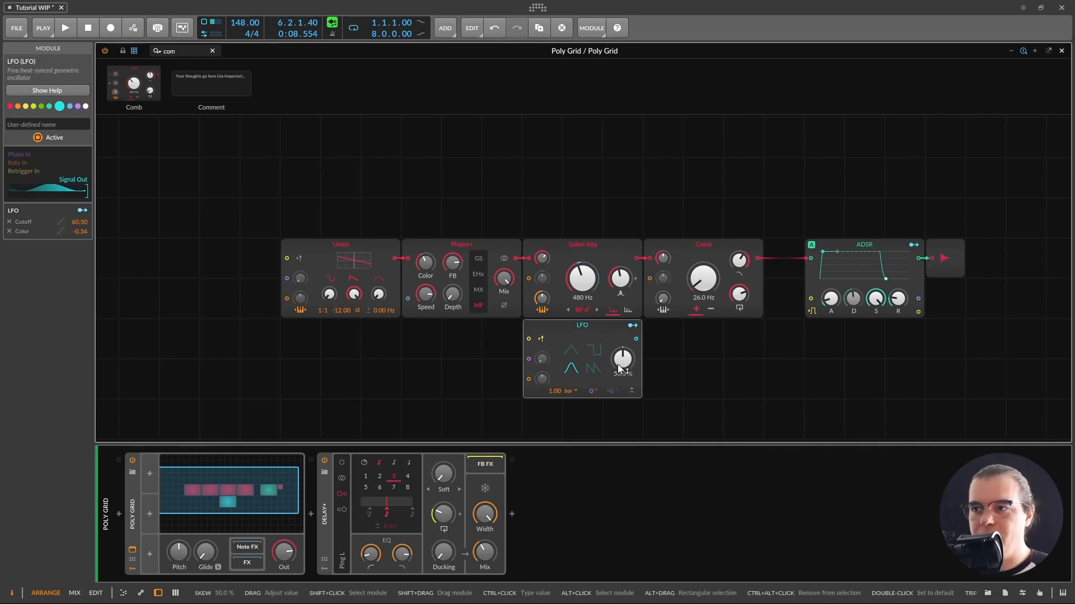
mouse_move(622, 358)
left_mouse_down()
mouse_move(622, 392)
mouse_move(622, 320)
mouse_move(623, 408)
mouse_move(622, 332)
mouse_move(622, 359)
left_mouse_up()
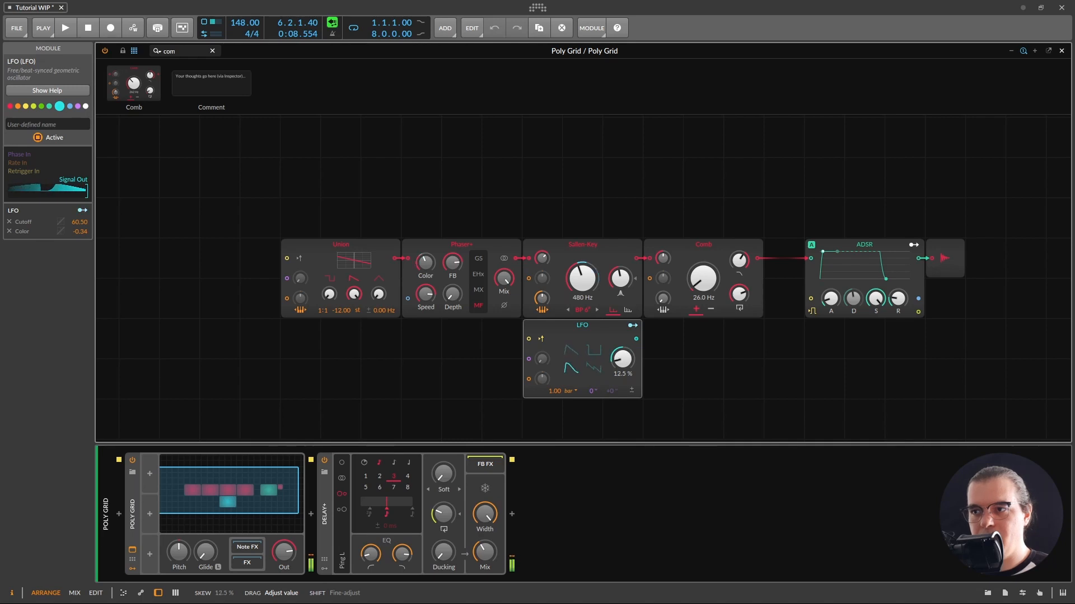
left_click_drag(622, 358, 621, 367)
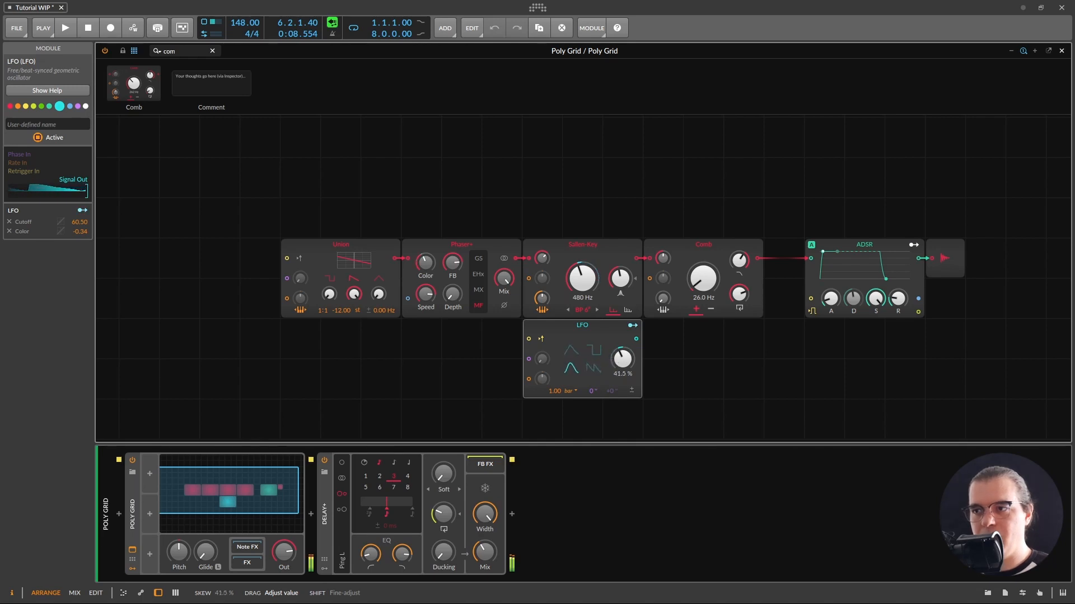
mouse_move(622, 358)
left_mouse_down()
mouse_move(623, 338)
mouse_move(623, 379)
left_mouse_up()
left_click_drag(451, 296, 451, 283)
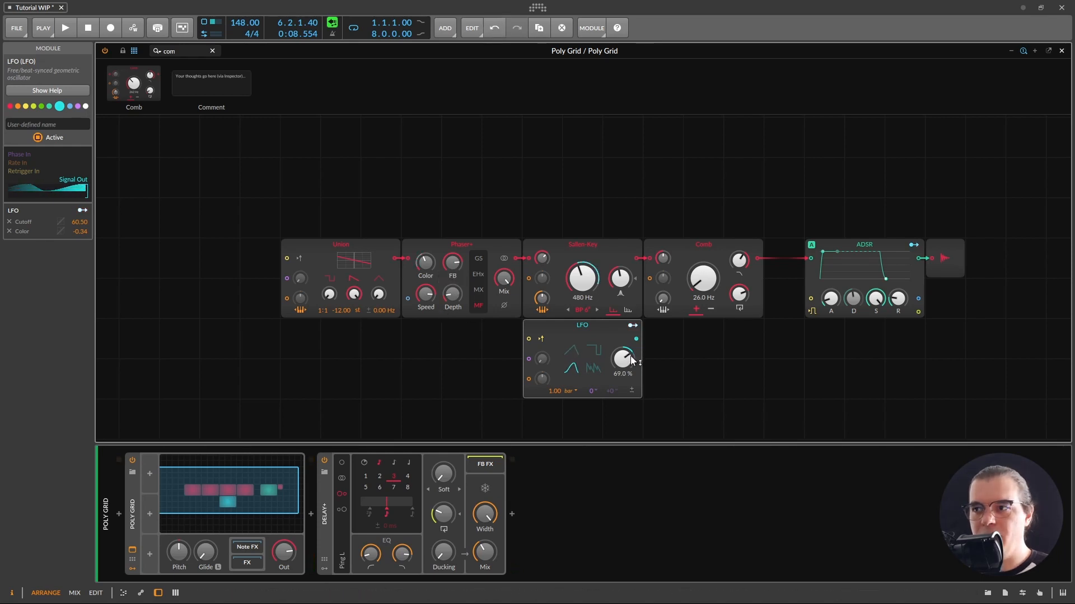
left_click_drag(627, 358, 627, 356)
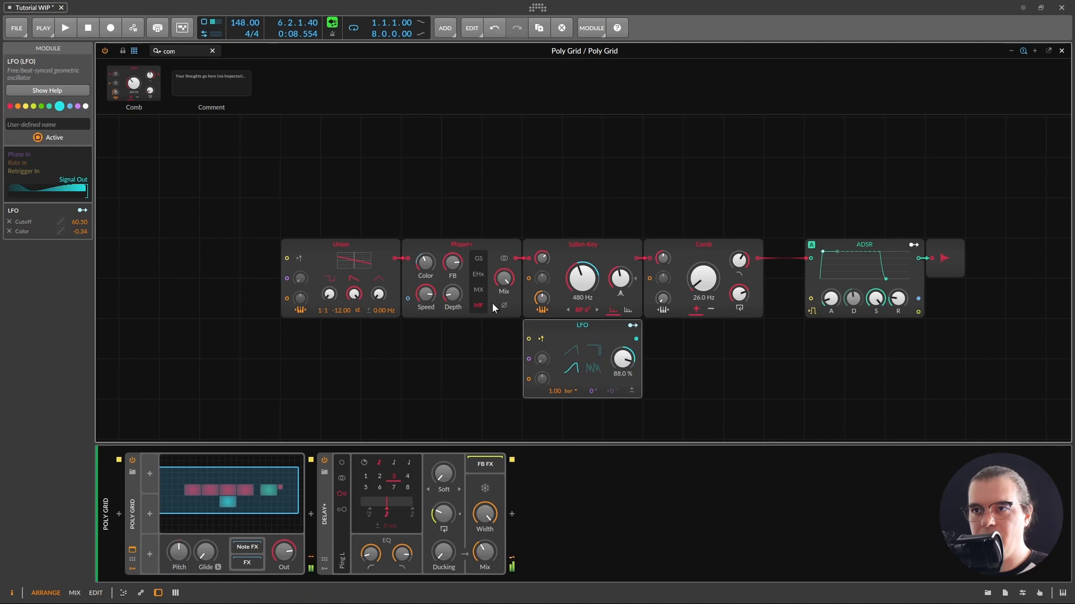
left_click_drag(452, 294, 452, 280)
left_click_drag(623, 358, 623, 419)
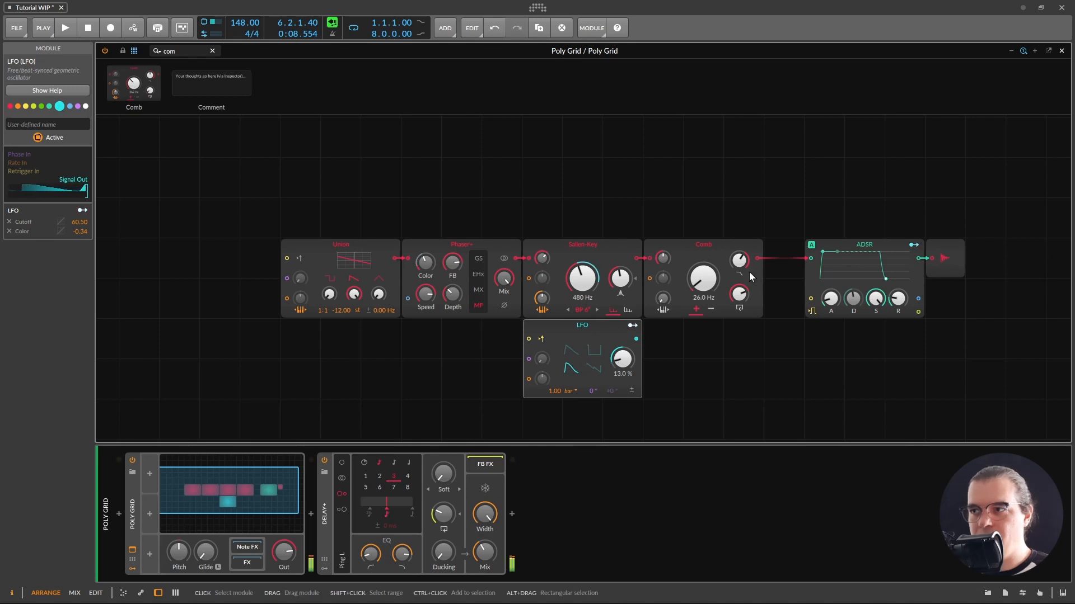
Step: Deactivate the Comb filter and set the LFO's skew to 52.0%
right_click(700, 250)
left_click(732, 269)
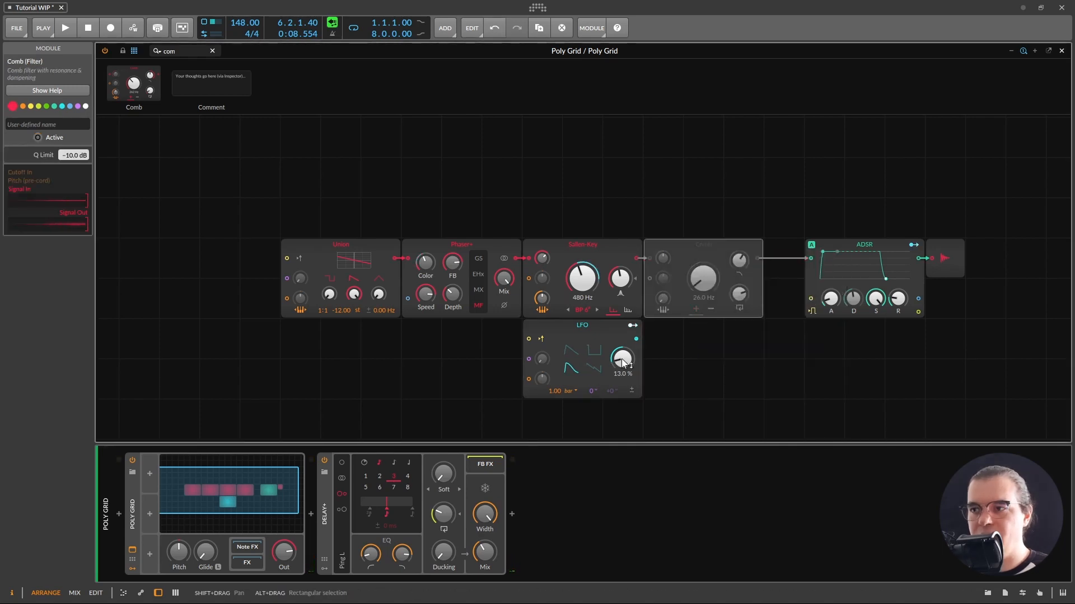
left_click_drag(623, 359, 624, 311)
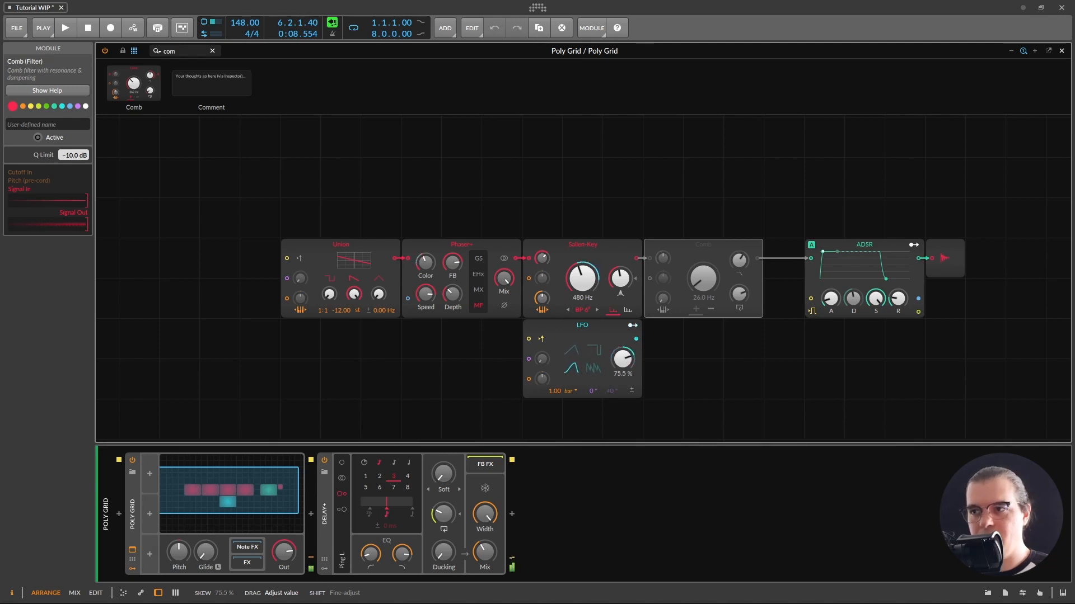
left_click_drag(623, 359, 623, 375)
scroll(642, 305, "down", 1)
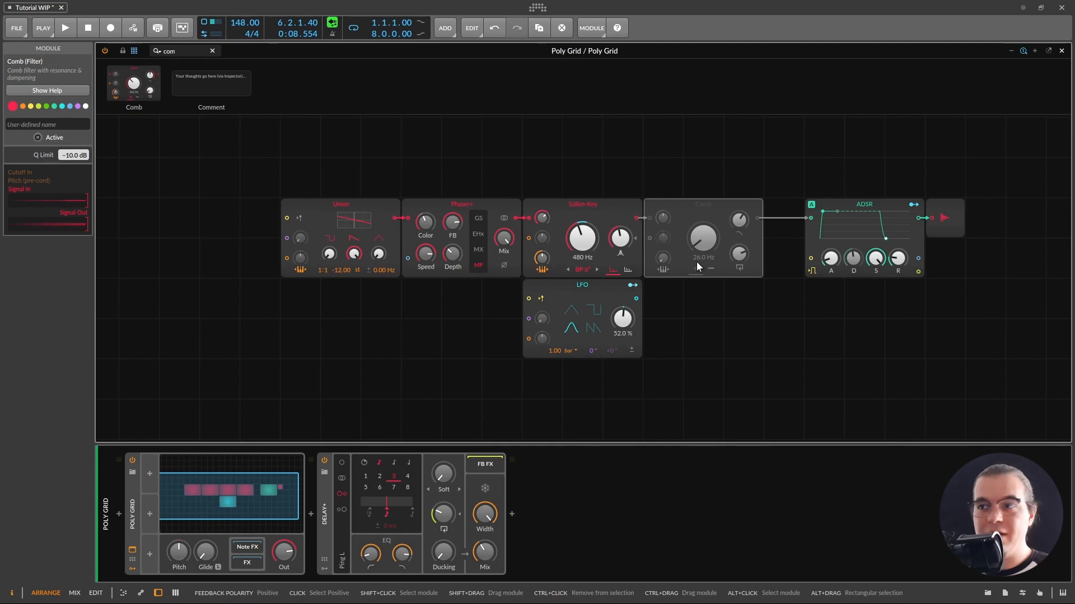